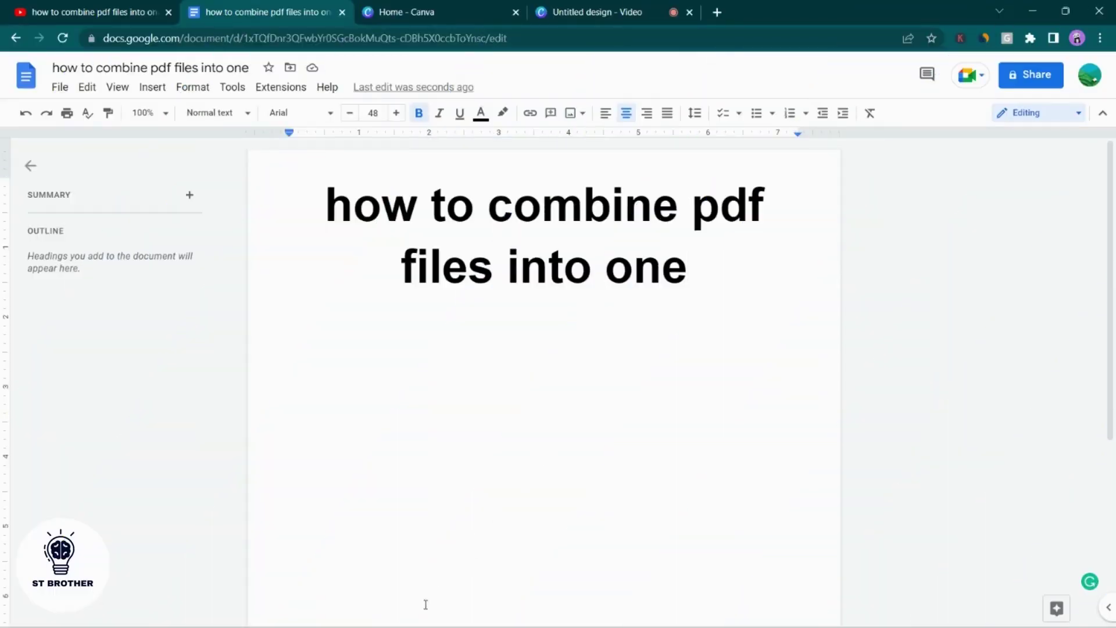
- Launch File Explorer from Start search, go to Downloads, and bring up the context menu for resume pdf 3
{"action": "left_click", "coordinate": [479, 612]}
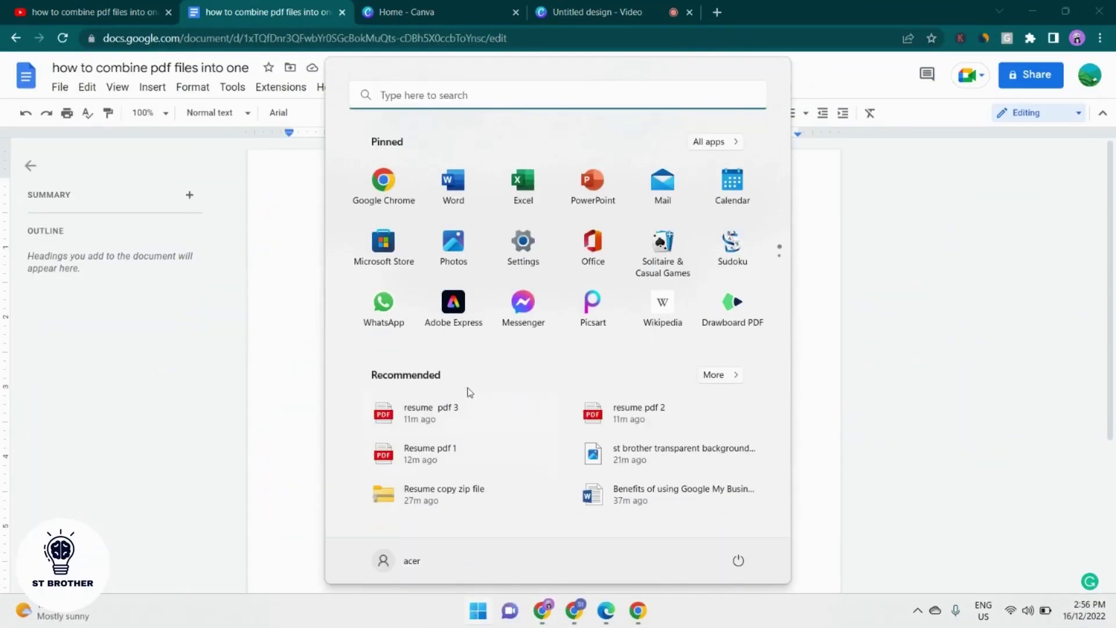
{"action": "left_click", "coordinate": [404, 95]}
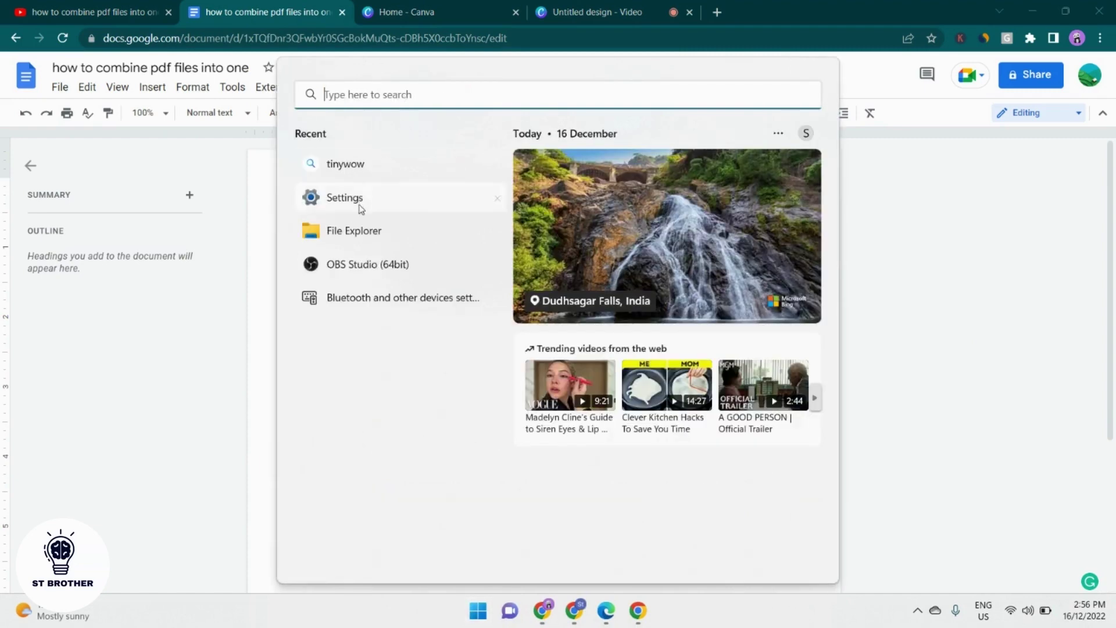
{"action": "left_click", "coordinate": [350, 232]}
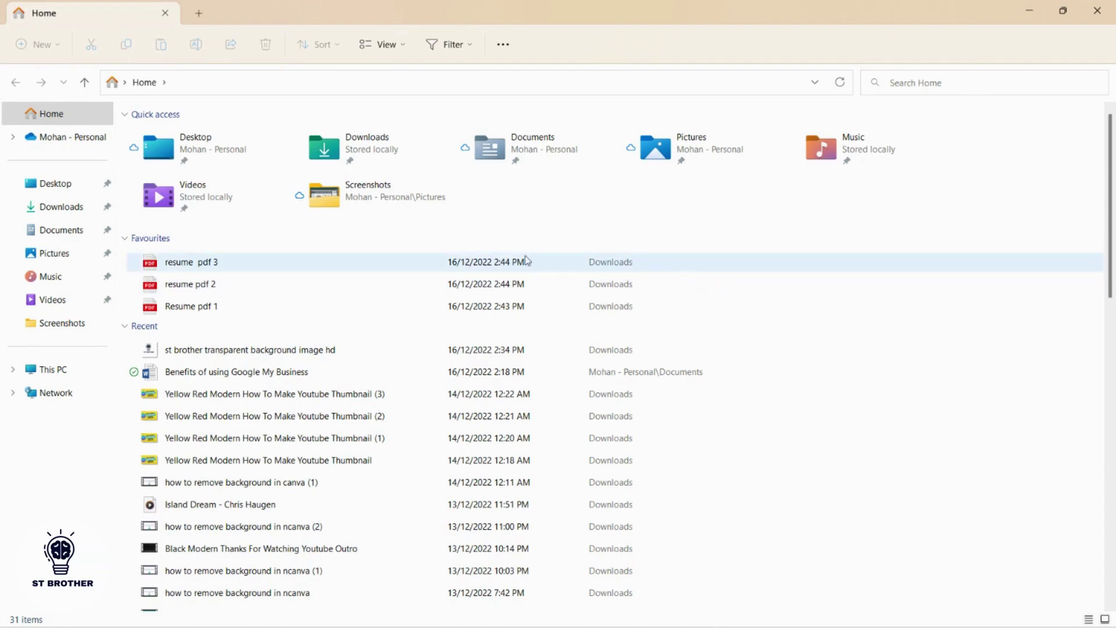
{"action": "left_click", "coordinate": [70, 218]}
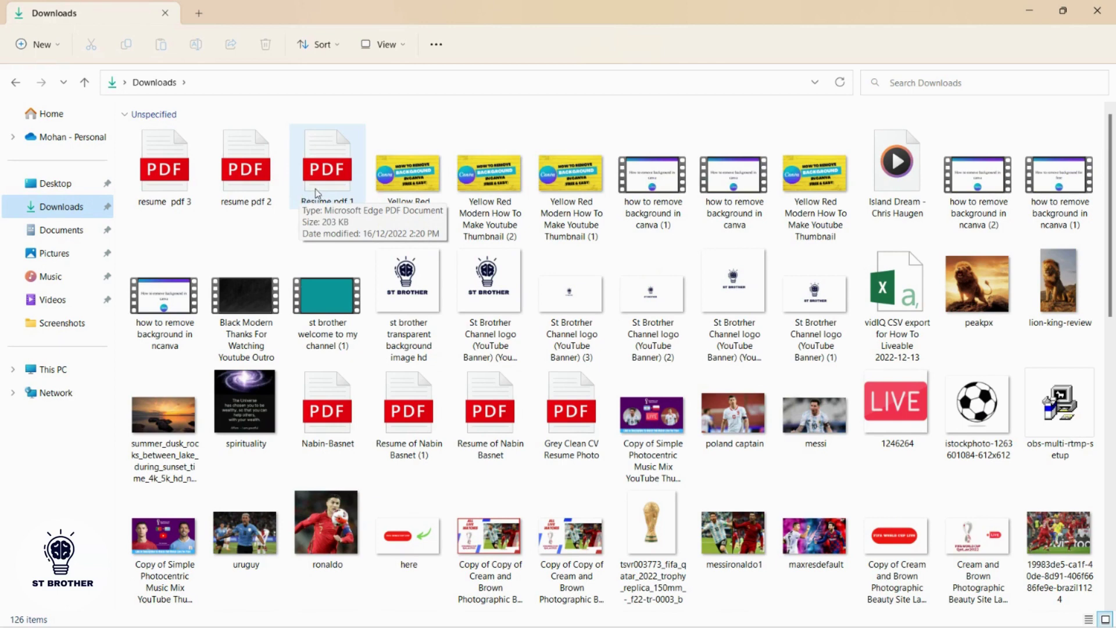
{"action": "right_click", "coordinate": [186, 179]}
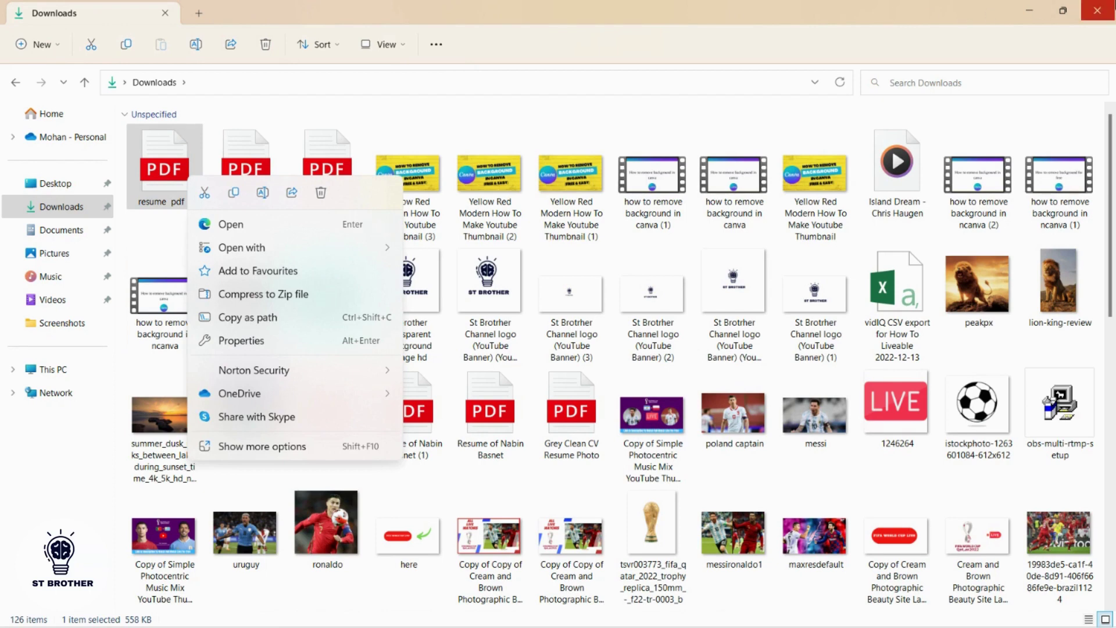
- Close File Explorer and start relaunching it from the Start menu search
{"action": "left_click", "coordinate": [1098, 11]}
{"action": "left_click", "coordinate": [1097, 10]}
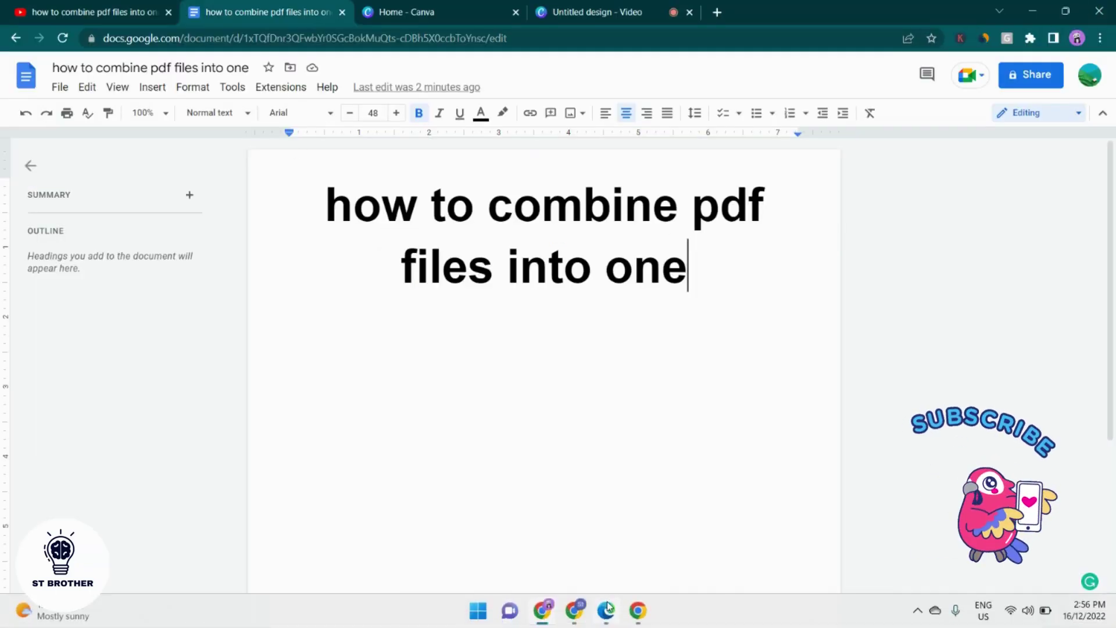
{"action": "key", "text": "super"}
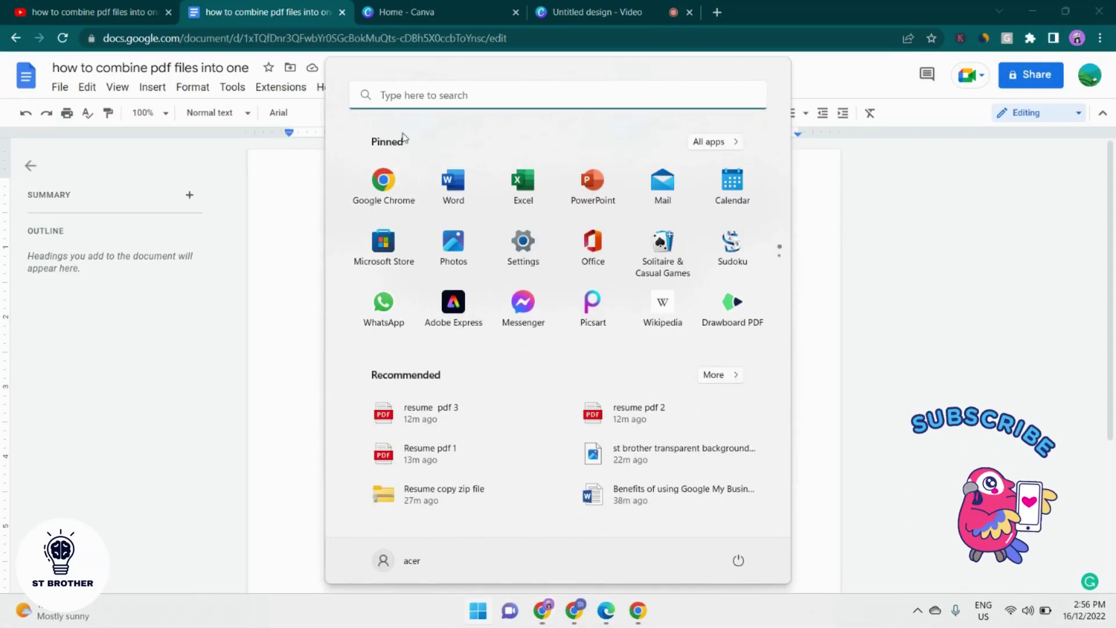
{"action": "left_click", "coordinate": [413, 101]}
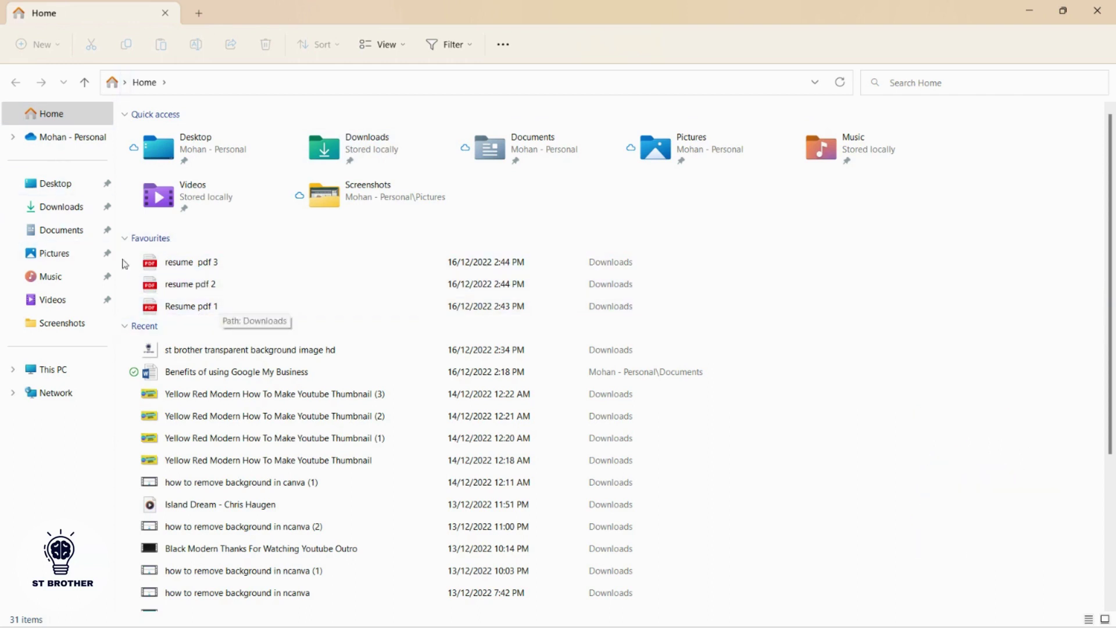
- From Downloads, open Resume pdf 1 in Edge to preview it, then minimize Edge
{"action": "left_click", "coordinate": [72, 231]}
{"action": "left_click", "coordinate": [75, 207]}
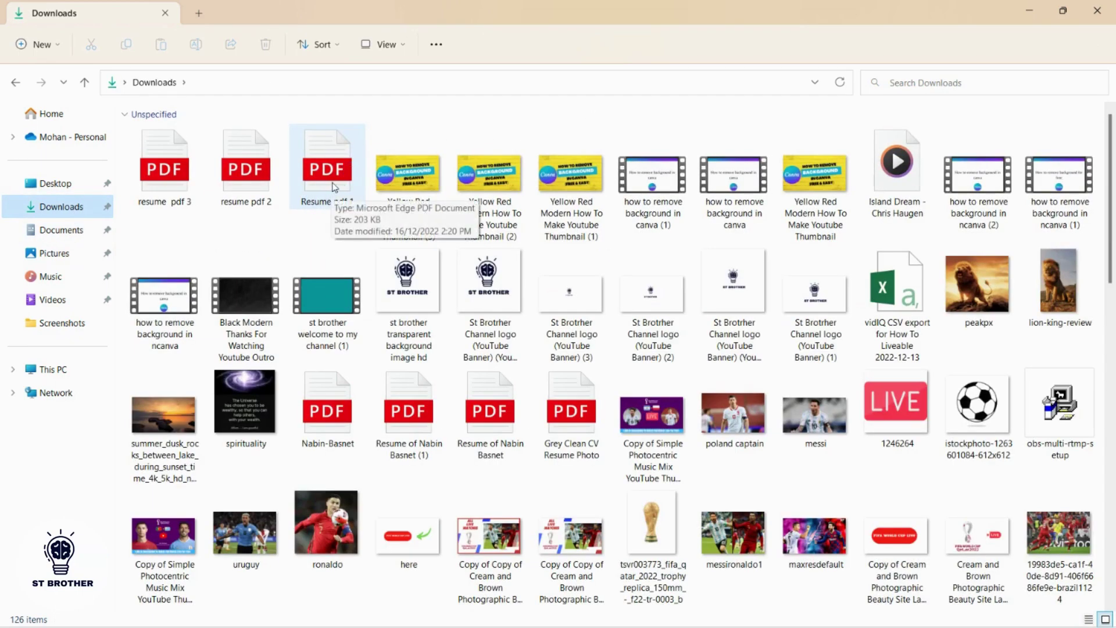
{"action": "left_click", "coordinate": [332, 184]}
{"action": "right_click", "coordinate": [334, 186]}
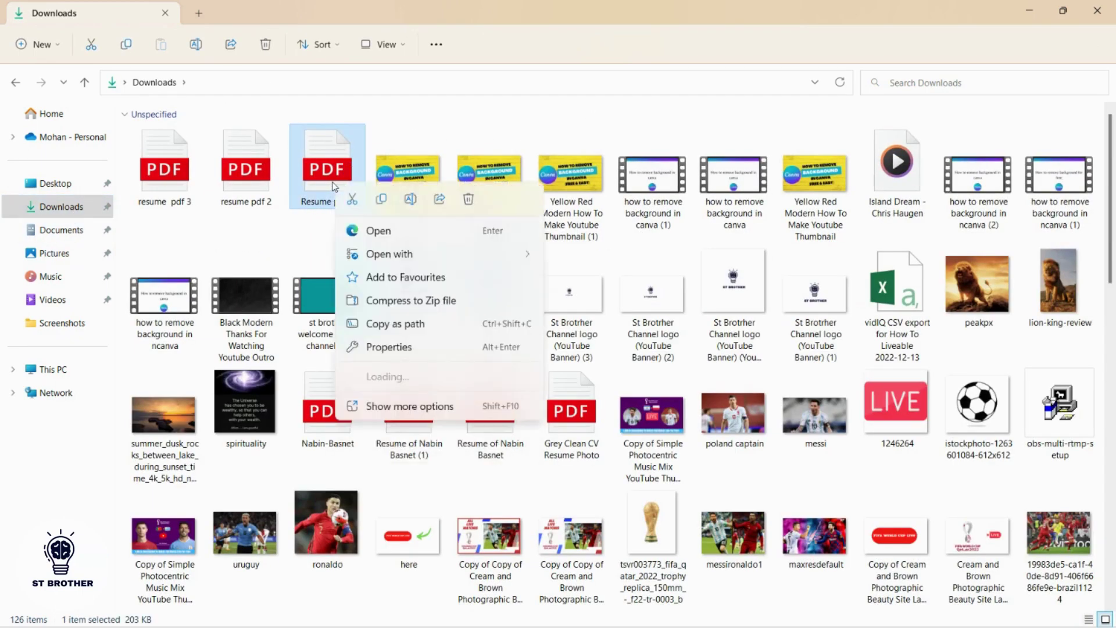
{"action": "left_click", "coordinate": [377, 232]}
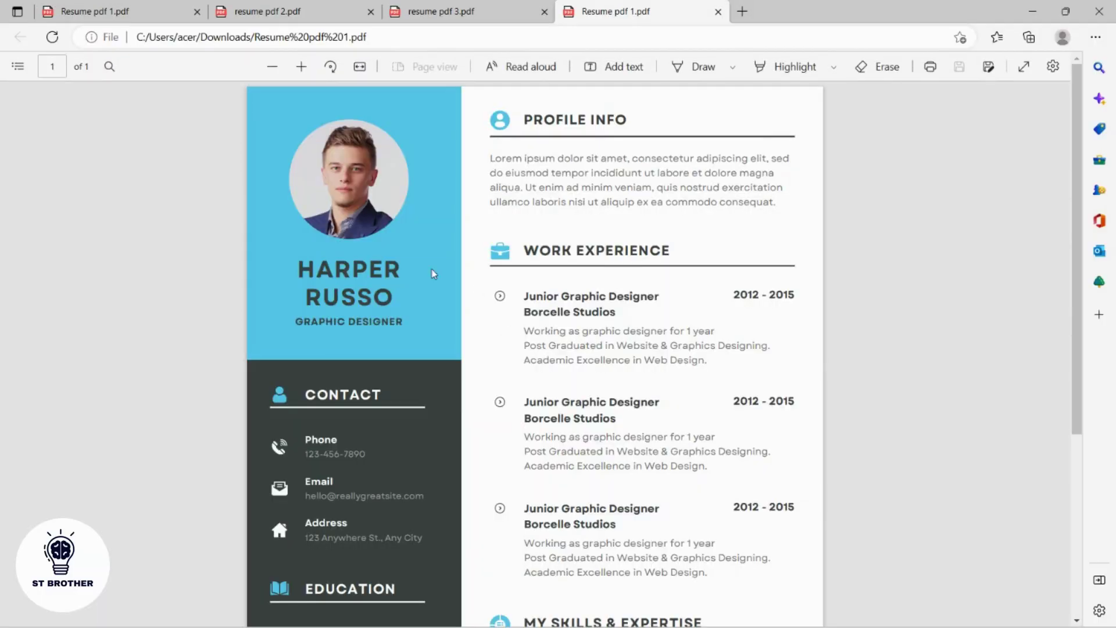
{"action": "left_click", "coordinate": [1033, 11]}
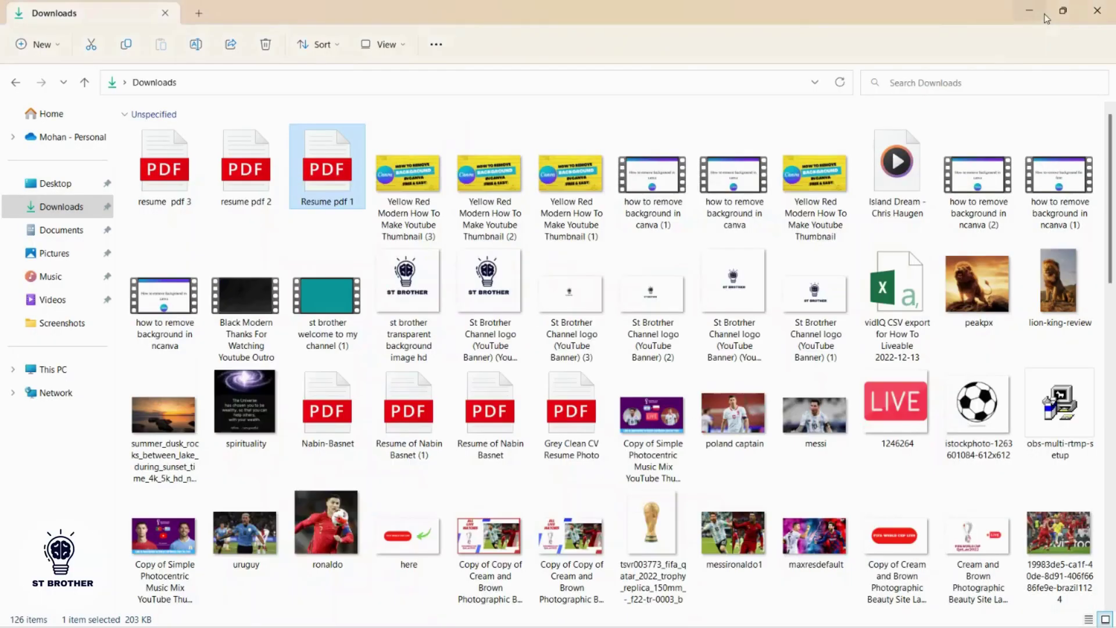
- Preview resume pdf 2 and resume pdf 3 in Edge, minimizing the viewer after each
{"action": "left_click", "coordinate": [259, 172]}
{"action": "double_click", "coordinate": [259, 171]}
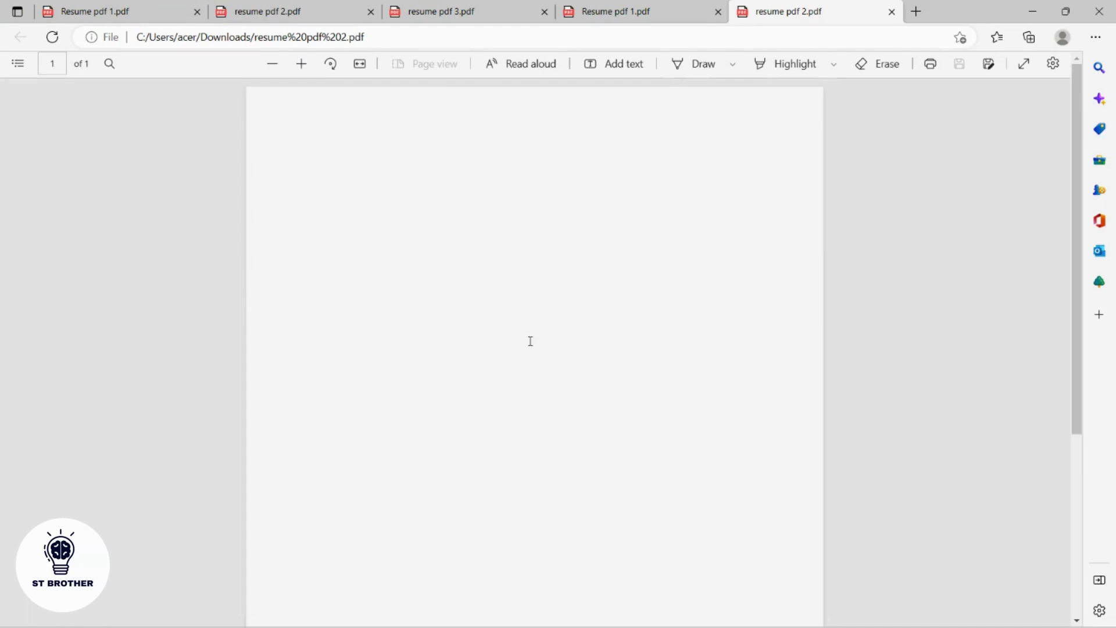
{"action": "left_click", "coordinate": [1033, 12]}
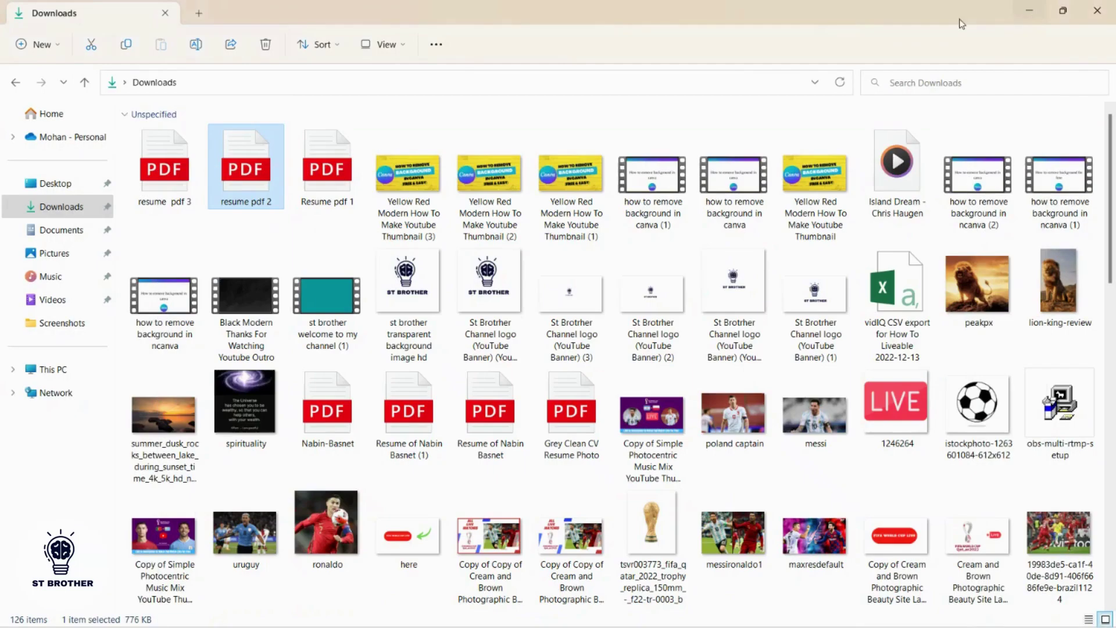
{"action": "double_click", "coordinate": [156, 181]}
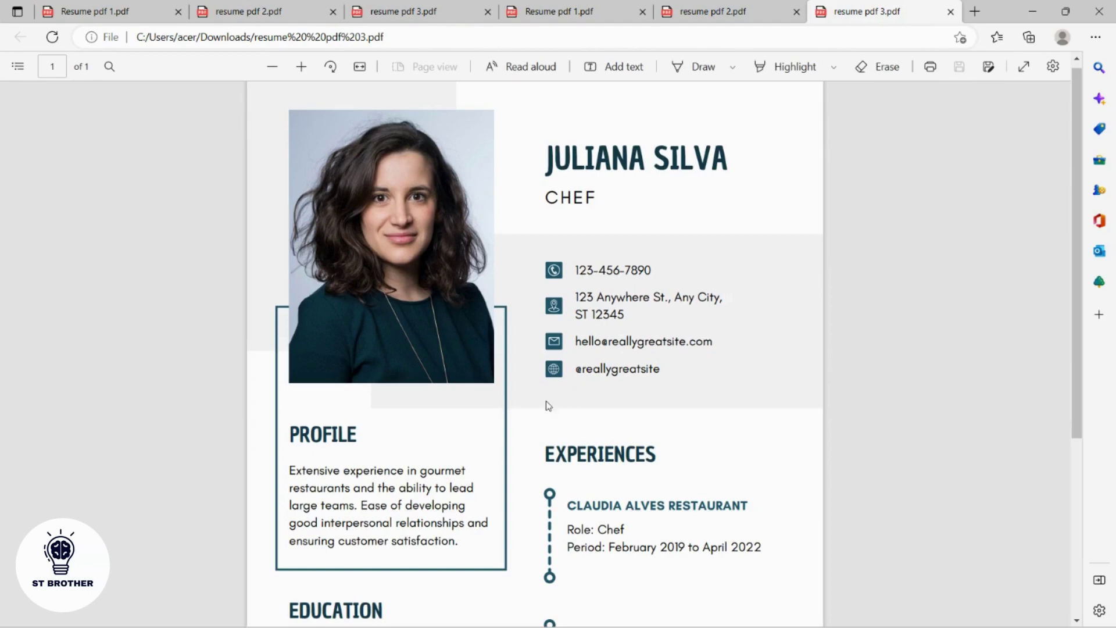
{"action": "left_click", "coordinate": [1033, 11]}
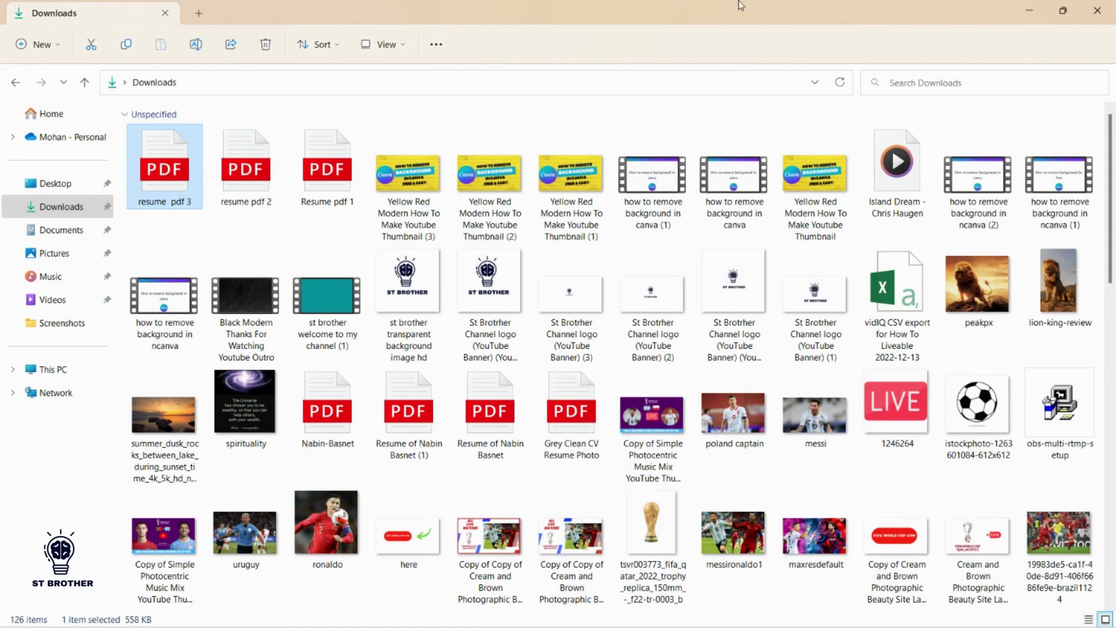
- Minimize File Explorer and load tinywow.com in a new Chrome tab
{"action": "left_click", "coordinate": [1030, 13]}
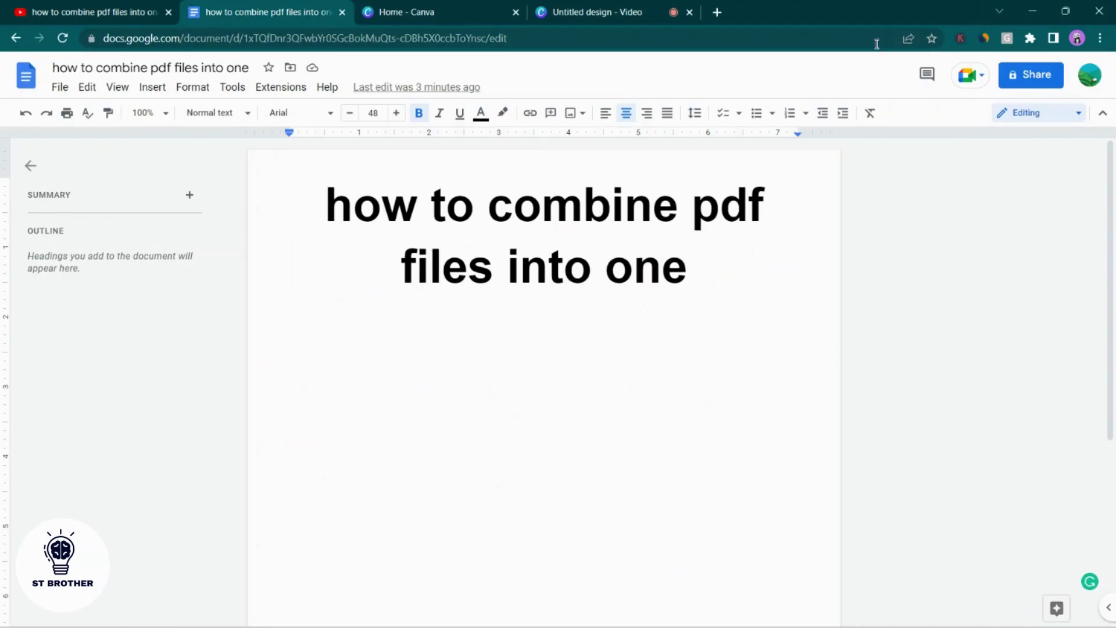
{"action": "left_click", "coordinate": [717, 11]}
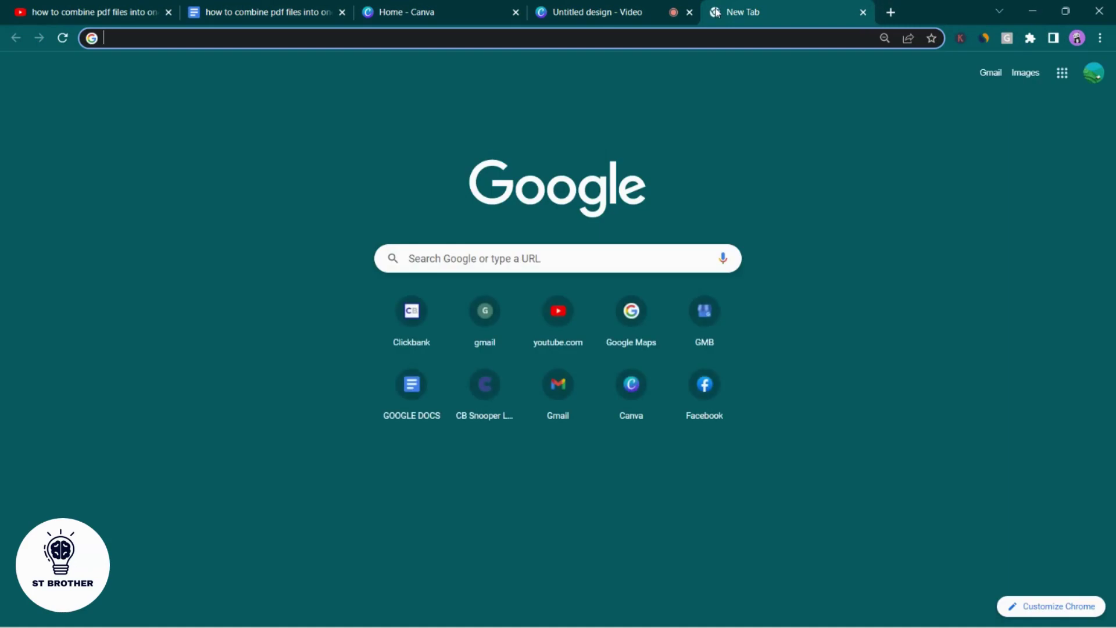
{"action": "type", "text": "tinyw"}
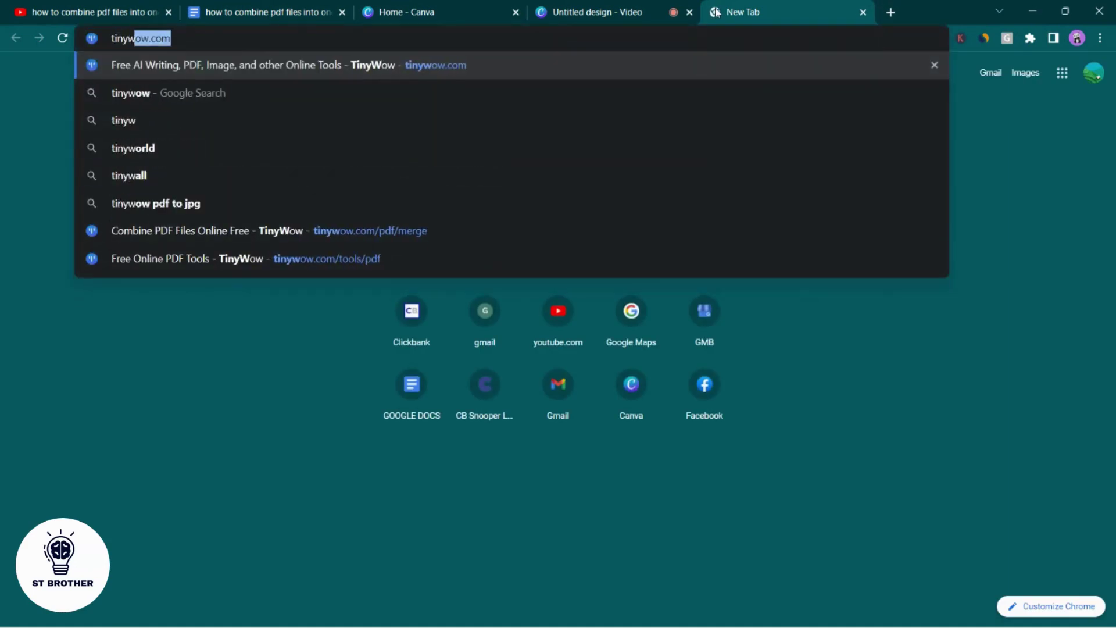
{"action": "type", "text": "ow.co"}
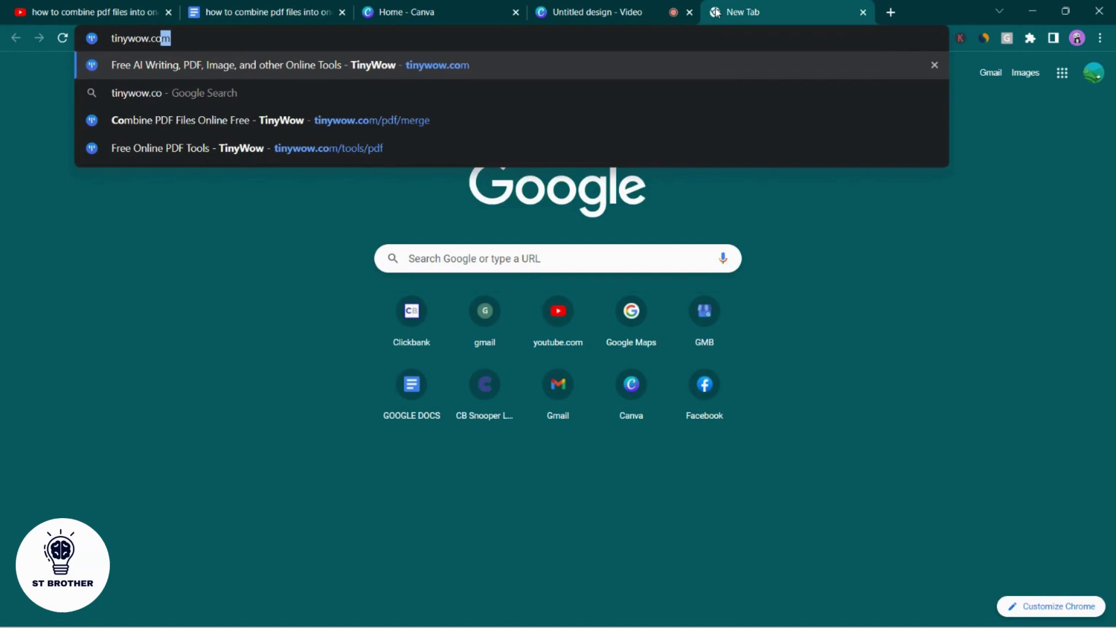
{"action": "type", "text": "m"}
{"action": "key", "text": "Return"}
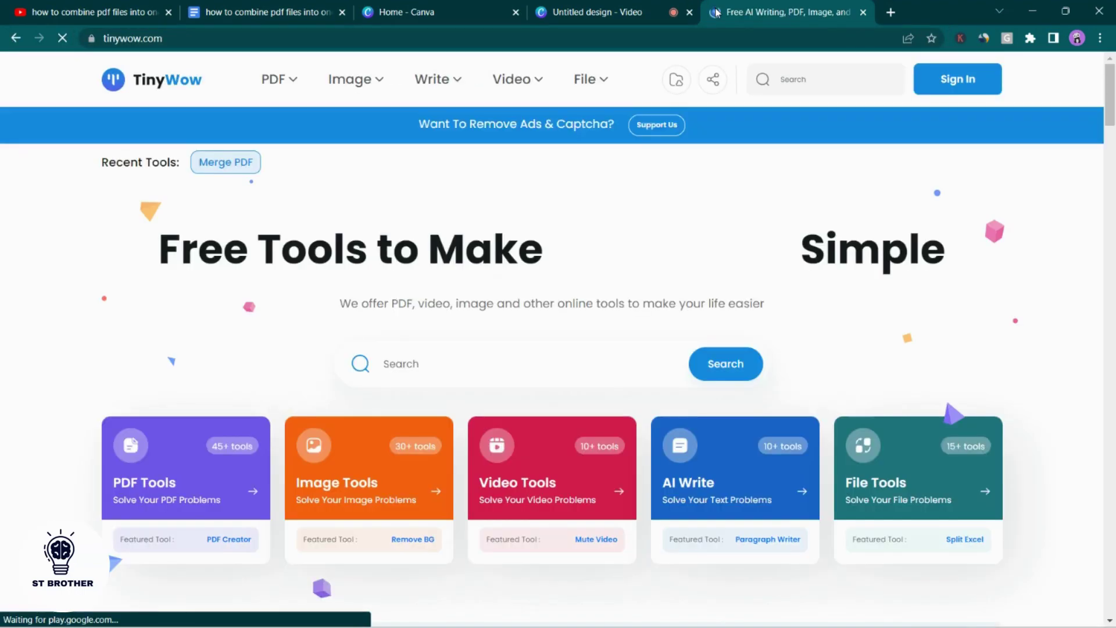
- Search TinyWow's tools for 'merge pdf' and open Merge PDF from the results
{"action": "mouse_move", "coordinate": [350, 79]}
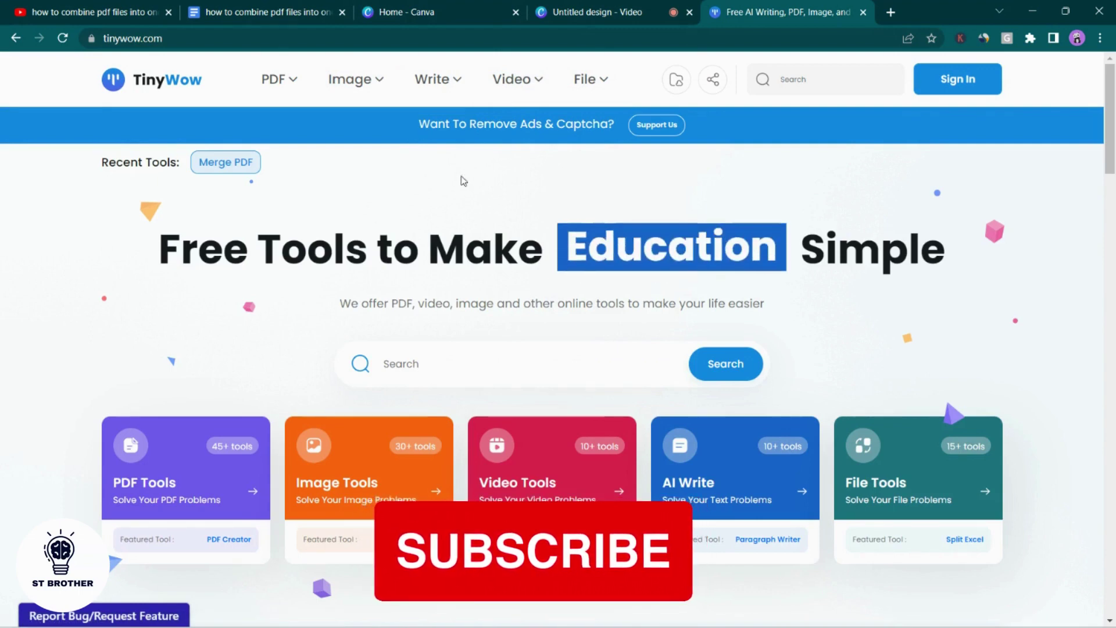
{"action": "left_click", "coordinate": [401, 365]}
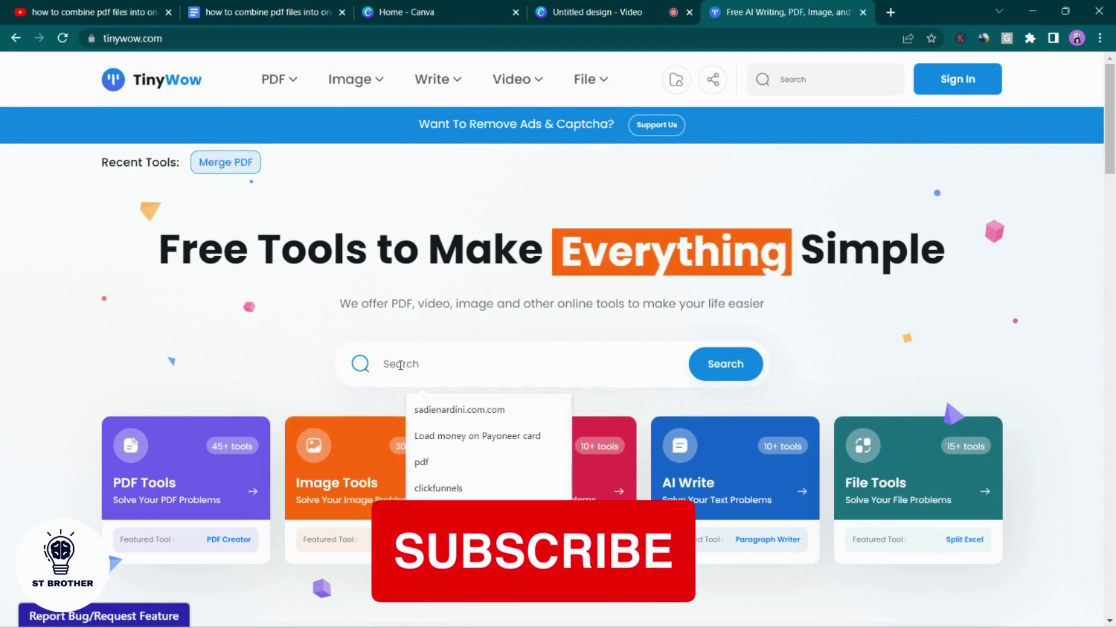
{"action": "type", "text": "me"}
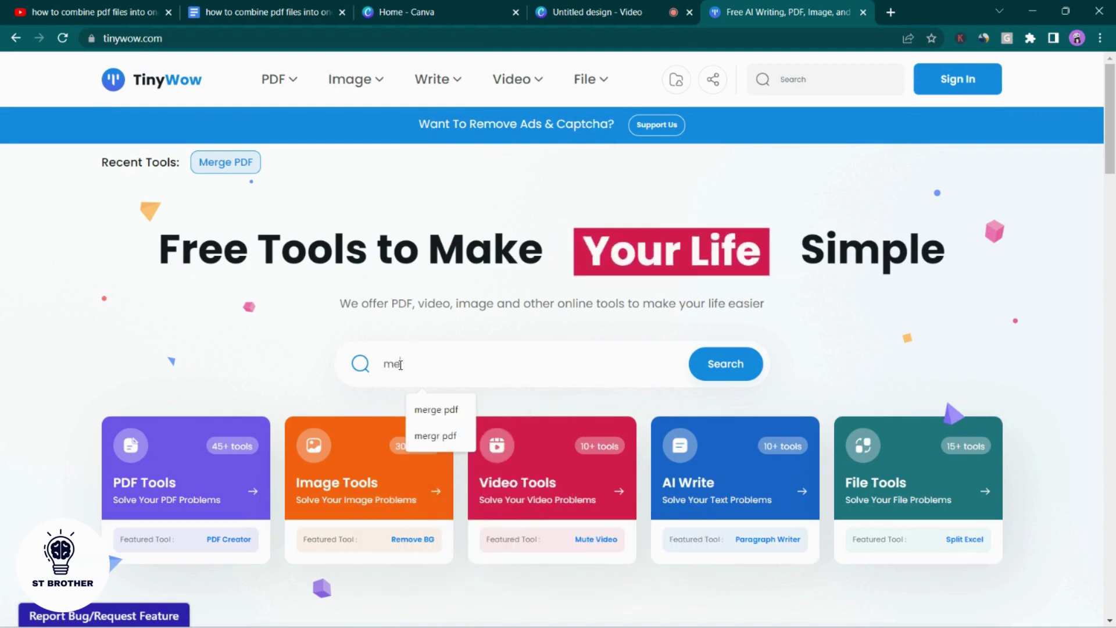
{"action": "type", "text": "rge pd"}
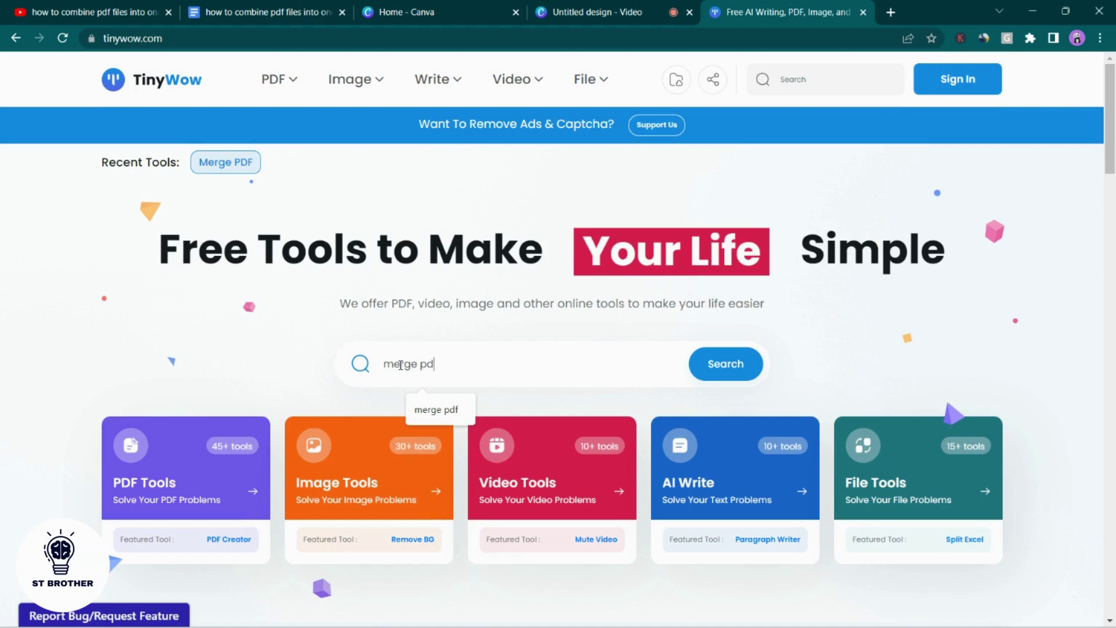
{"action": "type", "text": "f"}
{"action": "key", "text": "Return"}
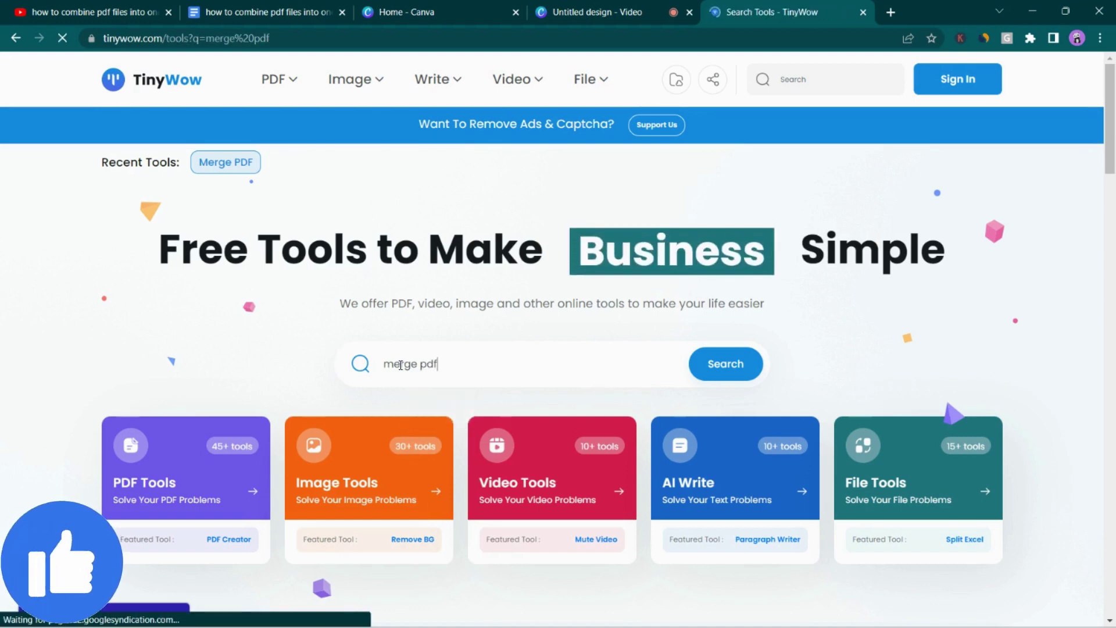
{"action": "scroll", "coordinate": [416, 363], "scroll_direction": "down", "scroll_amount": 5}
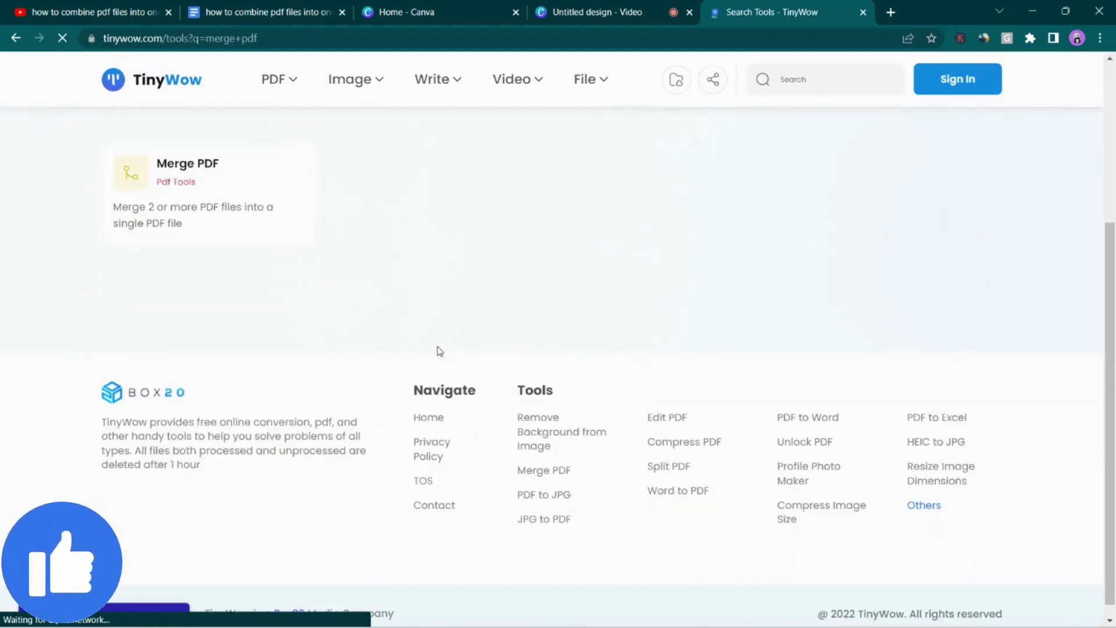
{"action": "left_click", "coordinate": [254, 348]}
- From the TinyWow home page, go through PDF Tools to the Merge PDF card
{"action": "left_click", "coordinate": [16, 39]}
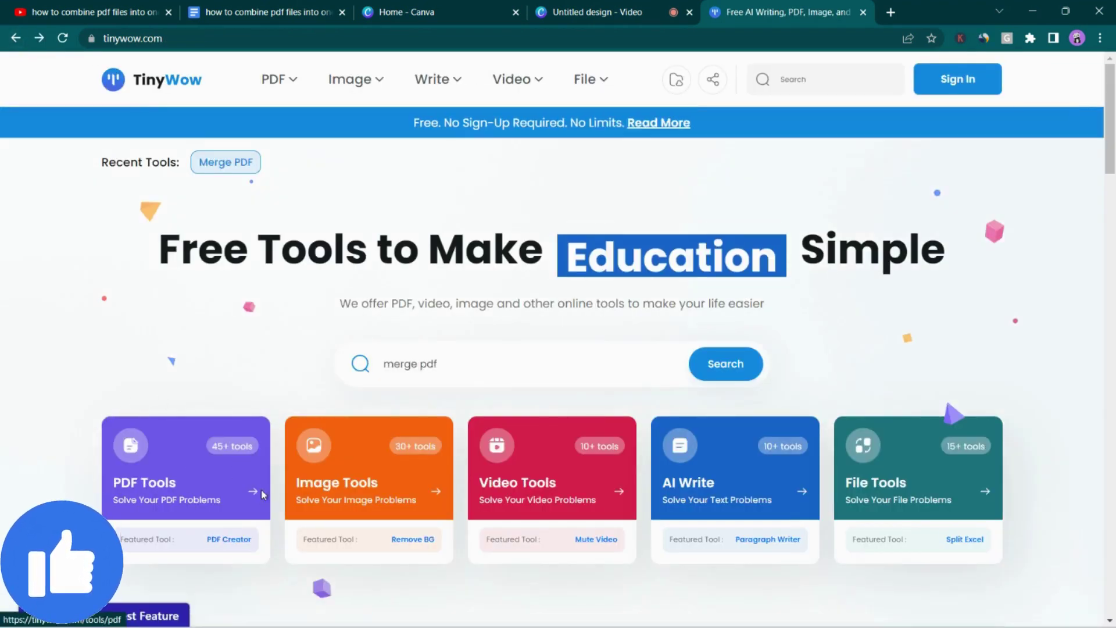
{"action": "left_click", "coordinate": [256, 494]}
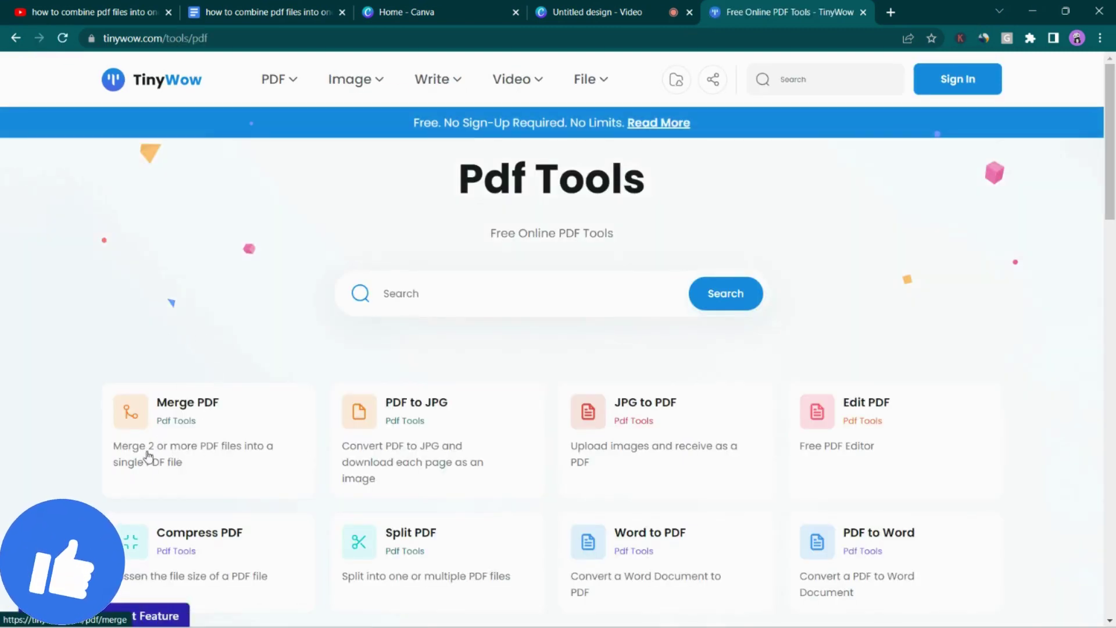
{"action": "left_click", "coordinate": [251, 463]}
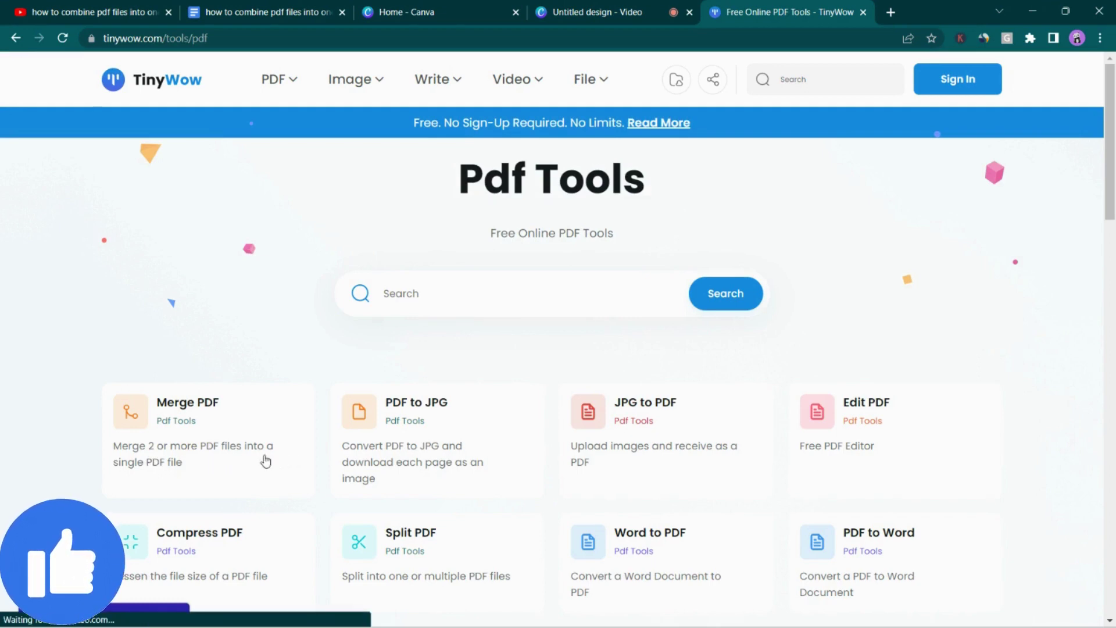
{"action": "left_click", "coordinate": [181, 420]}
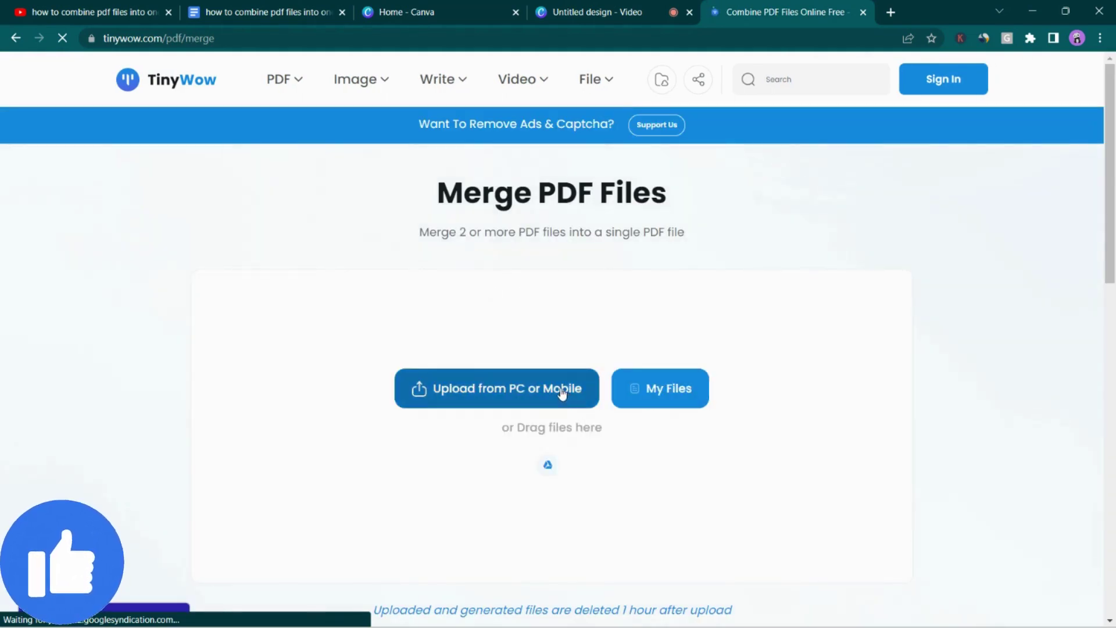
- Upload Resume pdf 1 from Downloads via Upload from PC or Mobile
{"action": "left_click", "coordinate": [560, 389]}
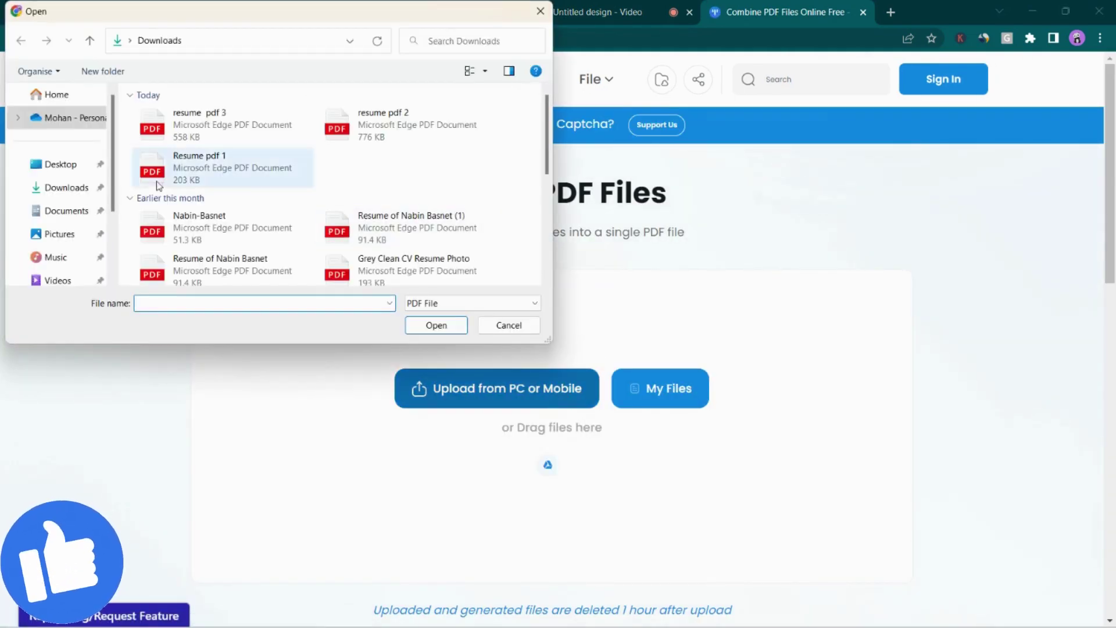
{"action": "left_click", "coordinate": [172, 174]}
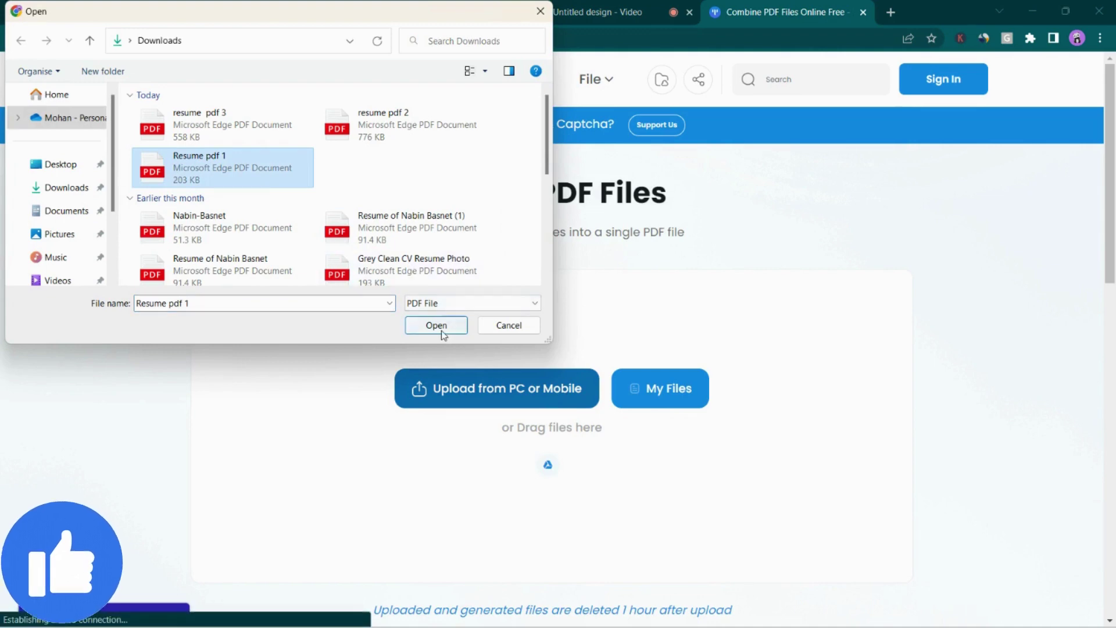
{"action": "left_click", "coordinate": [459, 326]}
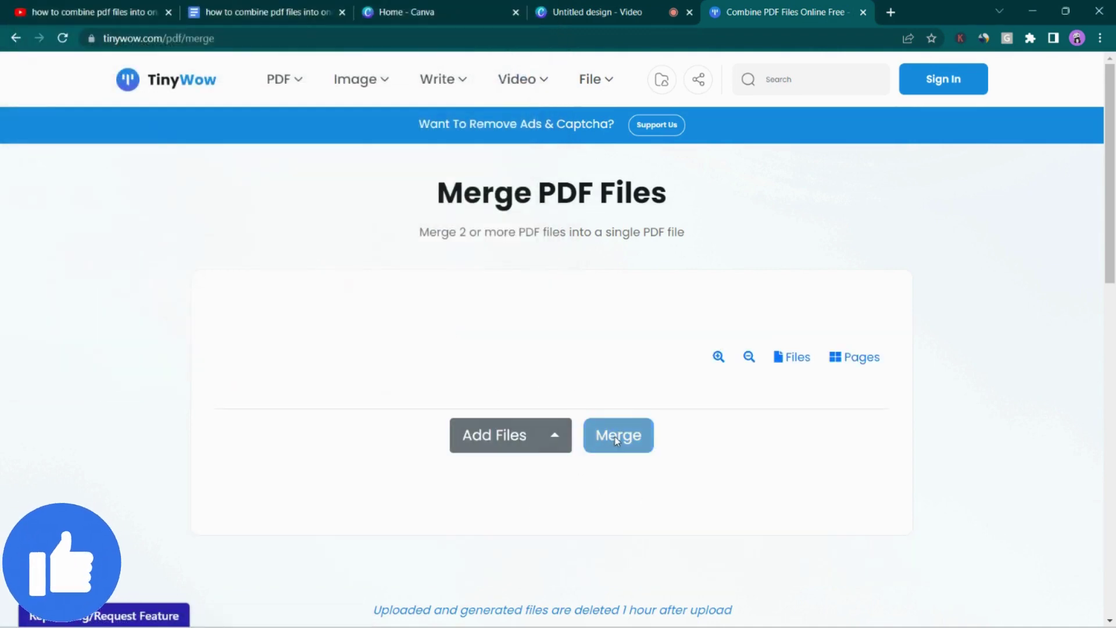
{"action": "scroll", "coordinate": [545, 437], "scroll_direction": "down", "scroll_amount": 7}
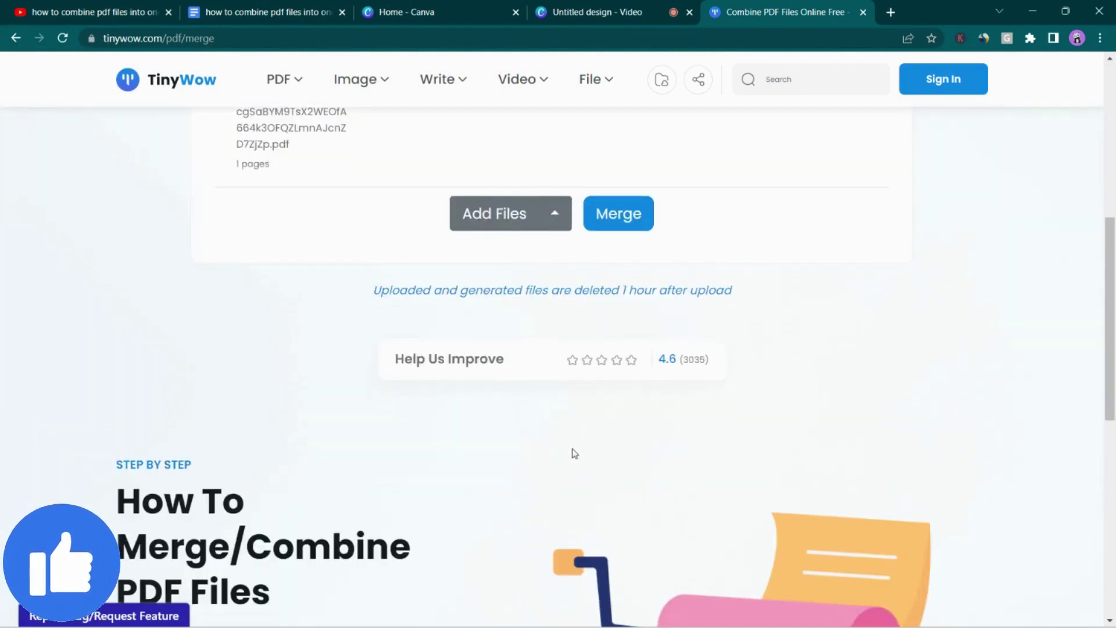
- Add resume pdf 2 from Downloads as the second file to merge
{"action": "left_click", "coordinate": [504, 214]}
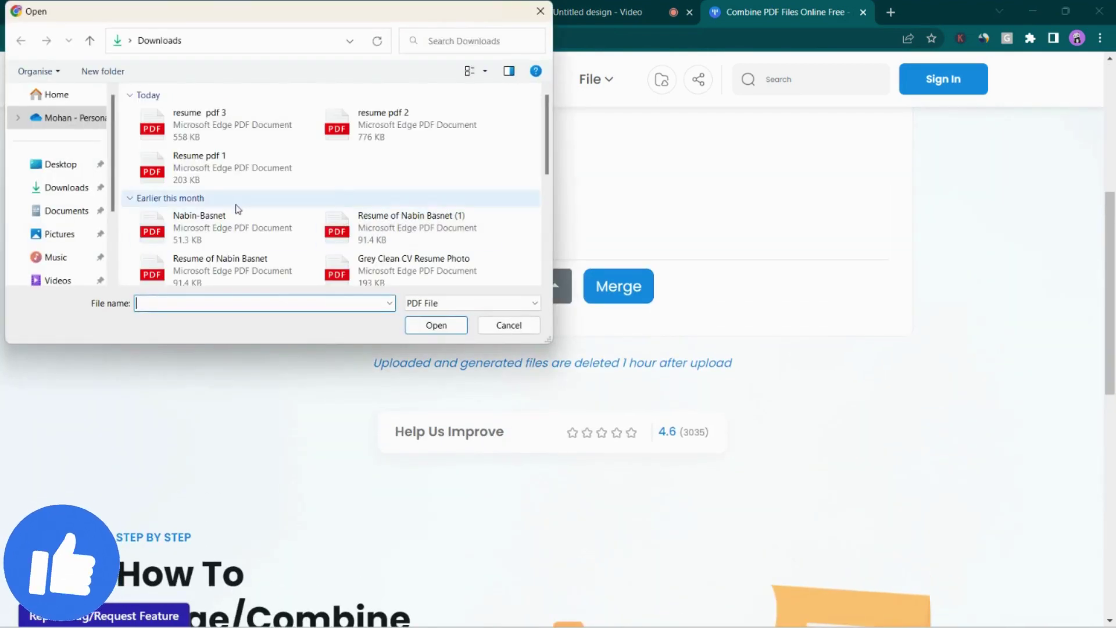
{"action": "left_click", "coordinate": [385, 141]}
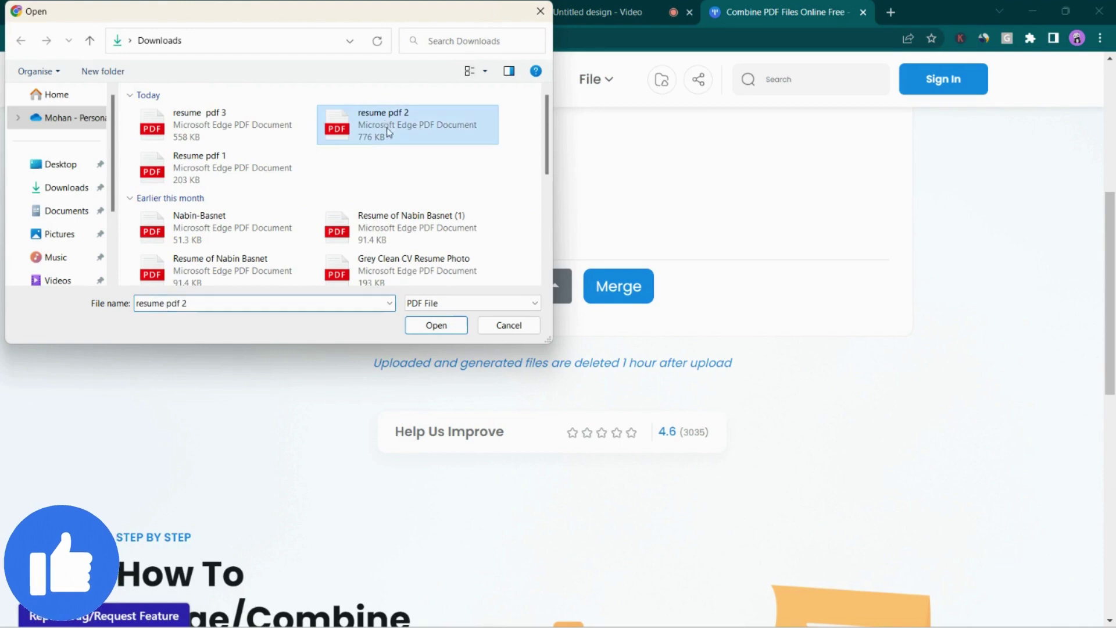
{"action": "scroll", "coordinate": [385, 175], "scroll_direction": "down", "scroll_amount": 2}
{"action": "left_click", "coordinate": [435, 325]}
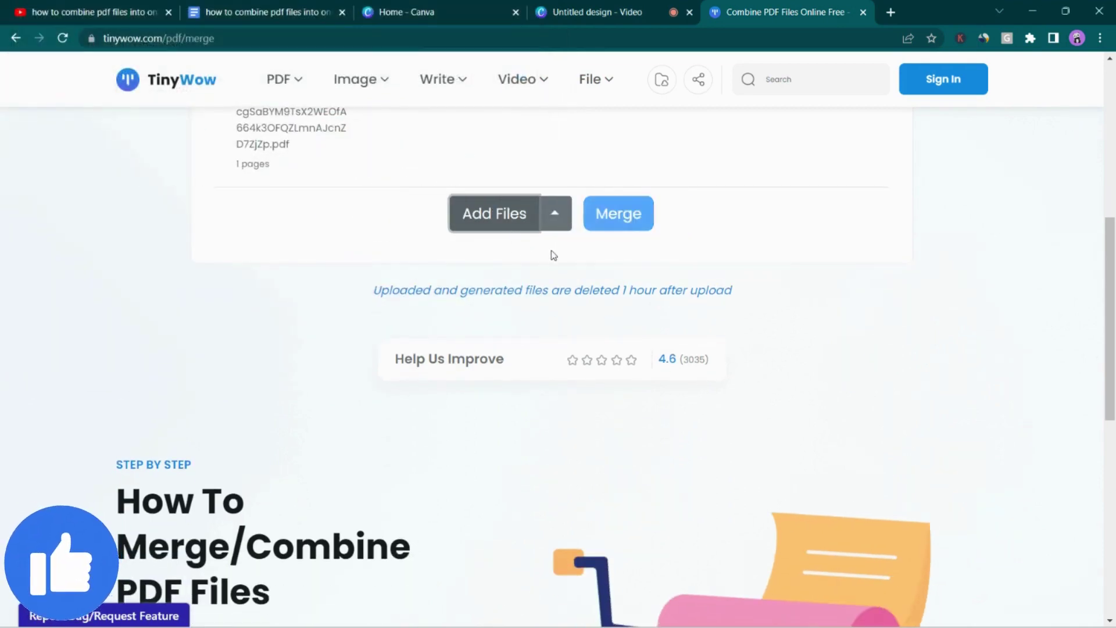
- Add resume pdf 3 from Downloads as the third file to merge
{"action": "left_click", "coordinate": [484, 216]}
{"action": "scroll", "coordinate": [482, 215], "scroll_direction": "down", "scroll_amount": 2}
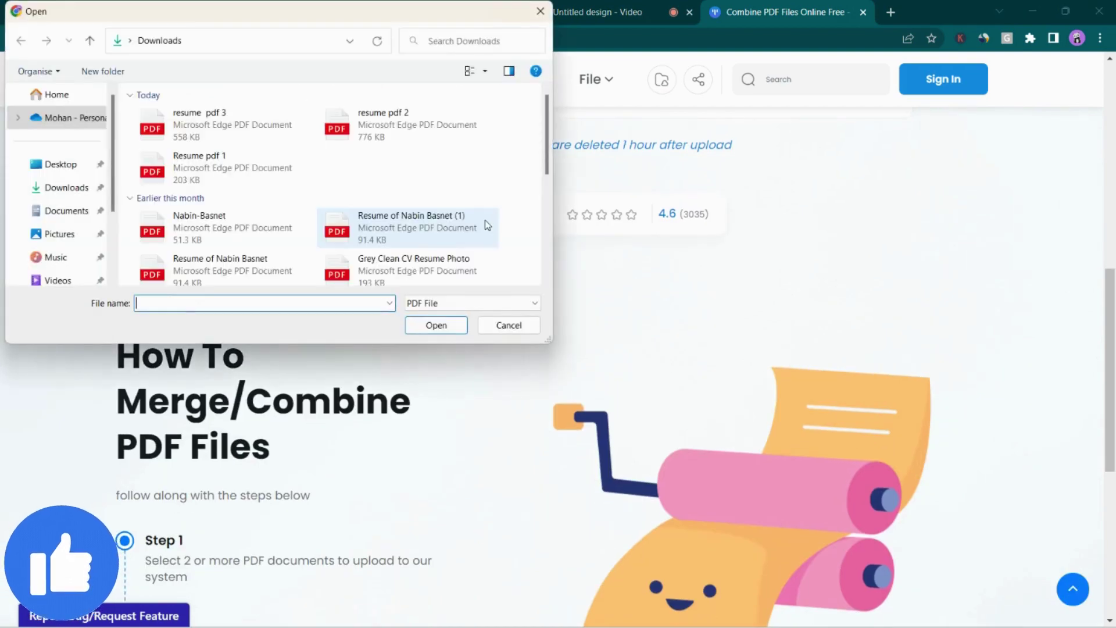
{"action": "left_click", "coordinate": [188, 133]}
{"action": "scroll", "coordinate": [383, 192], "scroll_direction": "down", "scroll_amount": 3}
{"action": "scroll", "coordinate": [384, 192], "scroll_direction": "up", "scroll_amount": 1}
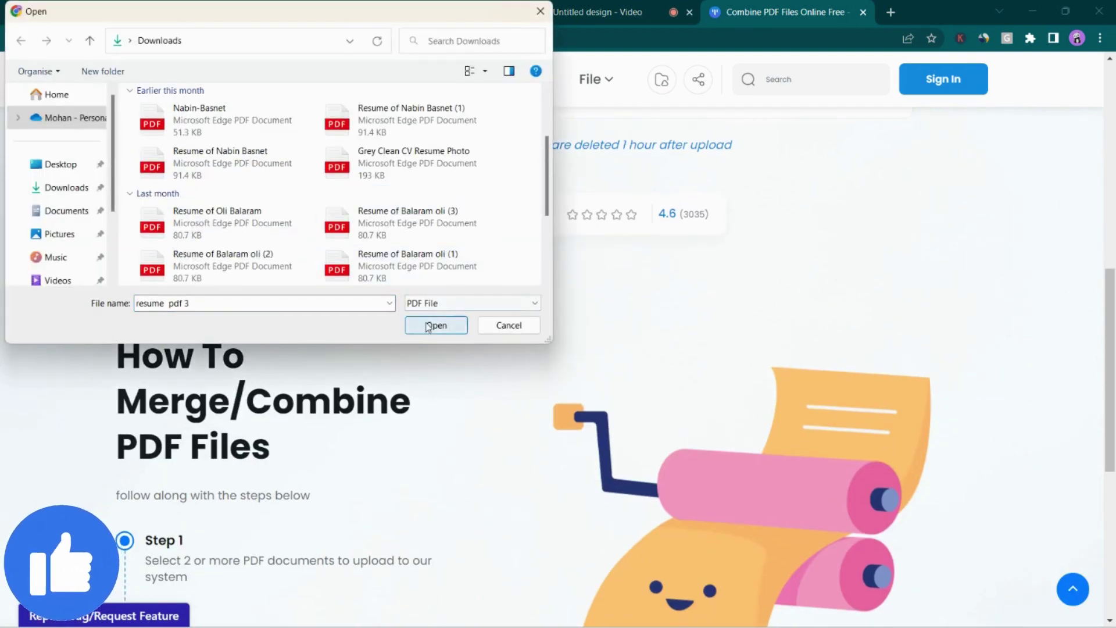
{"action": "scroll", "coordinate": [270, 149], "scroll_direction": "up", "scroll_amount": 1}
{"action": "scroll", "coordinate": [249, 140], "scroll_direction": "down", "scroll_amount": 3}
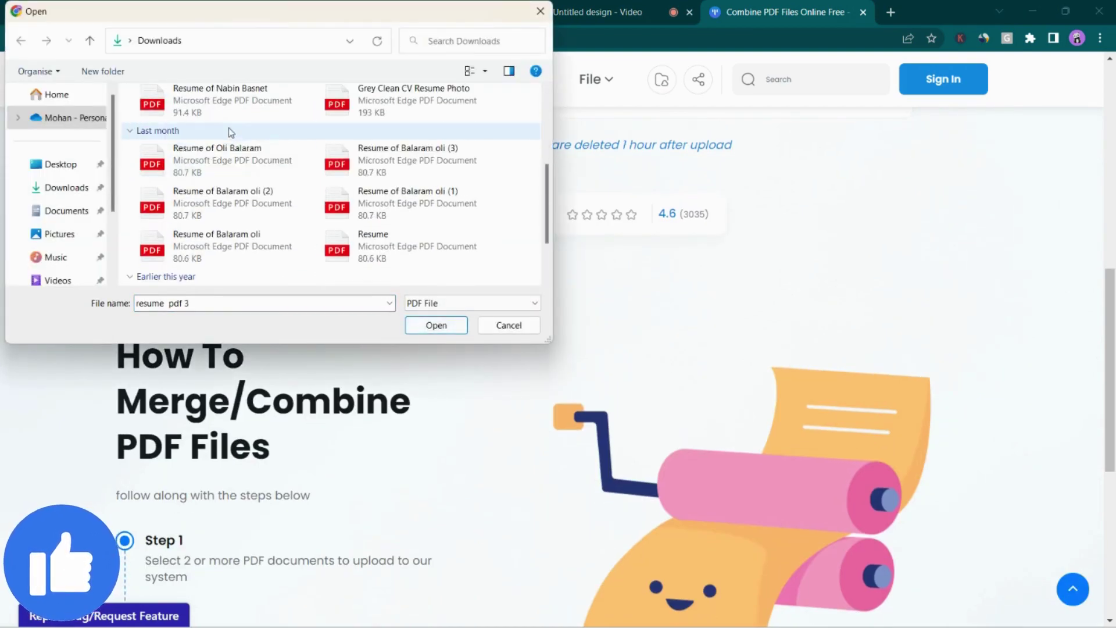
{"action": "scroll", "coordinate": [542, 199], "scroll_direction": "up", "scroll_amount": 4}
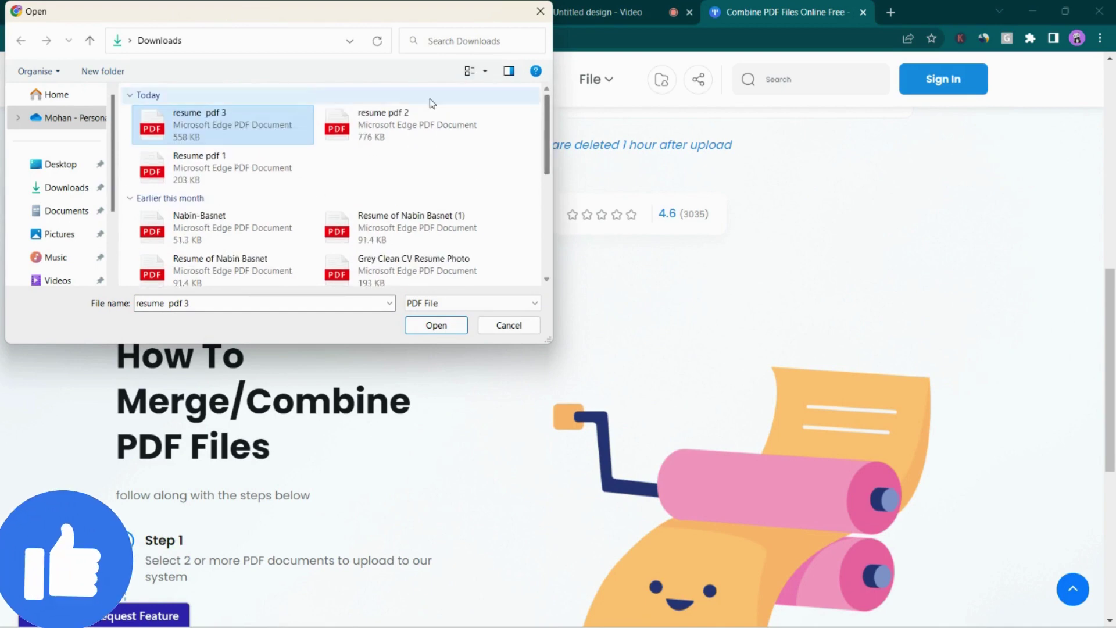
{"action": "left_click", "coordinate": [435, 326]}
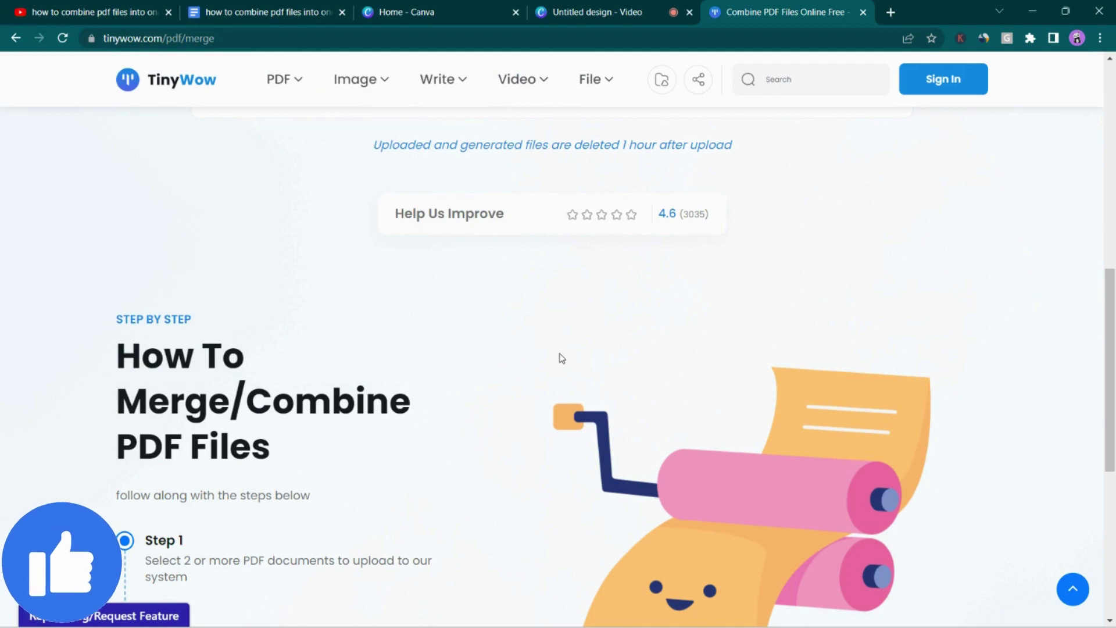
{"action": "scroll", "coordinate": [558, 356], "scroll_direction": "down", "scroll_amount": 5}
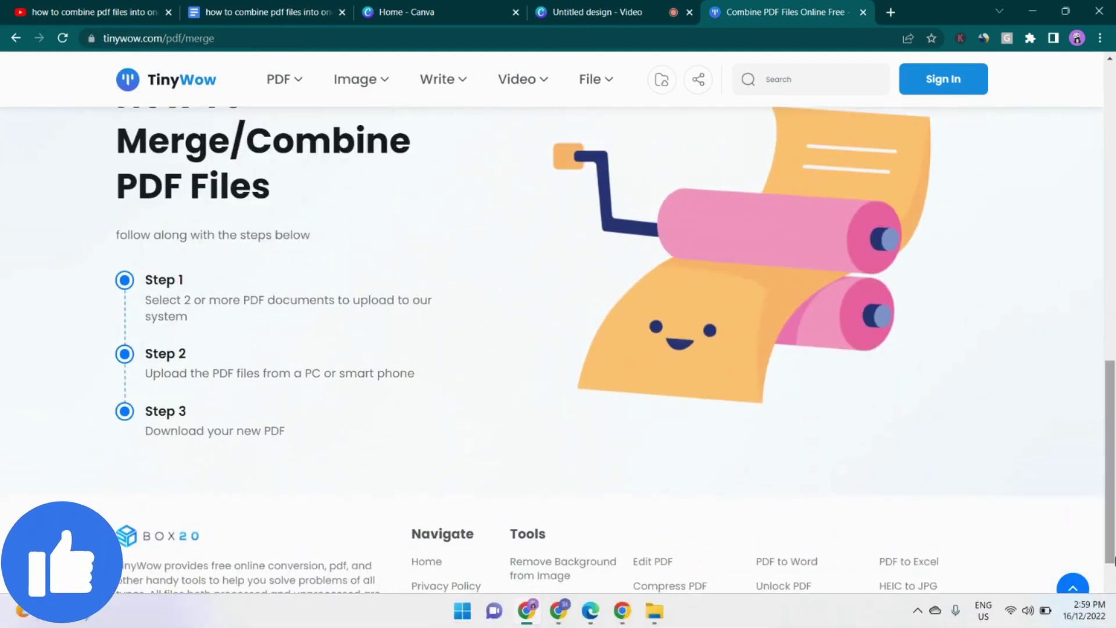
- Merge the three resumes, pass the reCaptcha, and save the merged PDF to the device
{"action": "left_click_drag", "start_coordinate": [1113, 559], "coordinate": [1064, 333]}
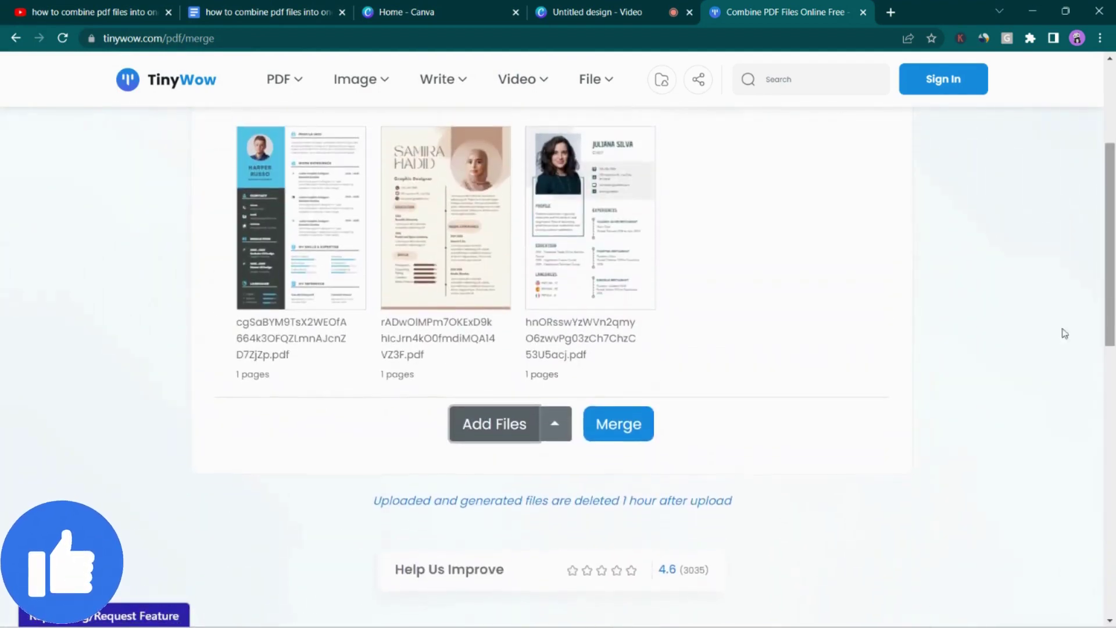
{"action": "scroll", "coordinate": [294, 324], "scroll_direction": "down", "scroll_amount": 1}
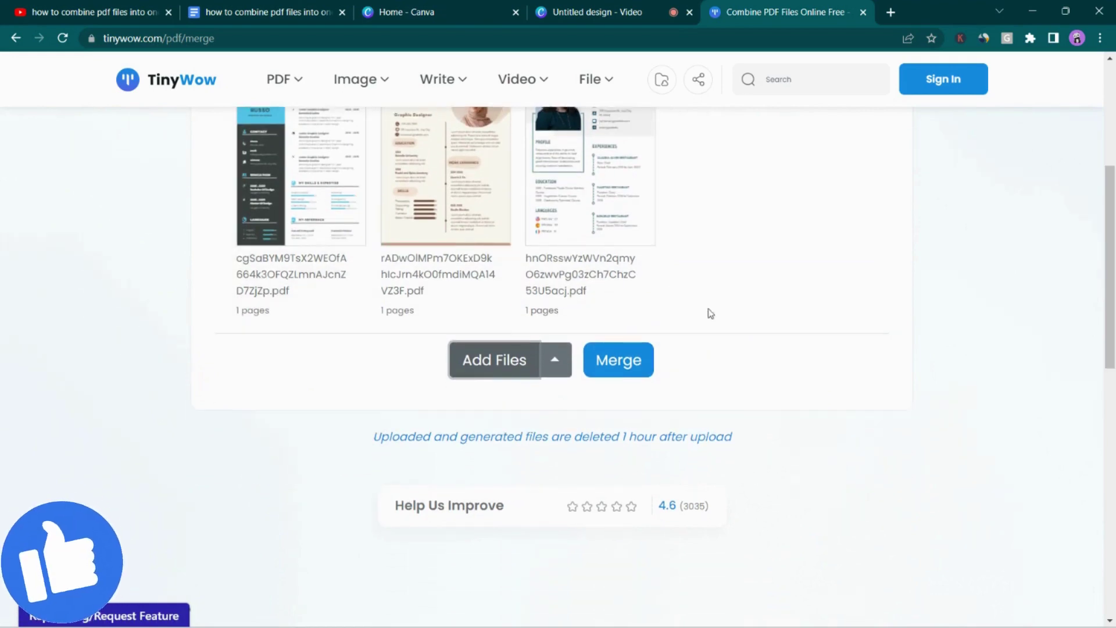
{"action": "left_click_drag", "start_coordinate": [1113, 378], "coordinate": [1112, 304]}
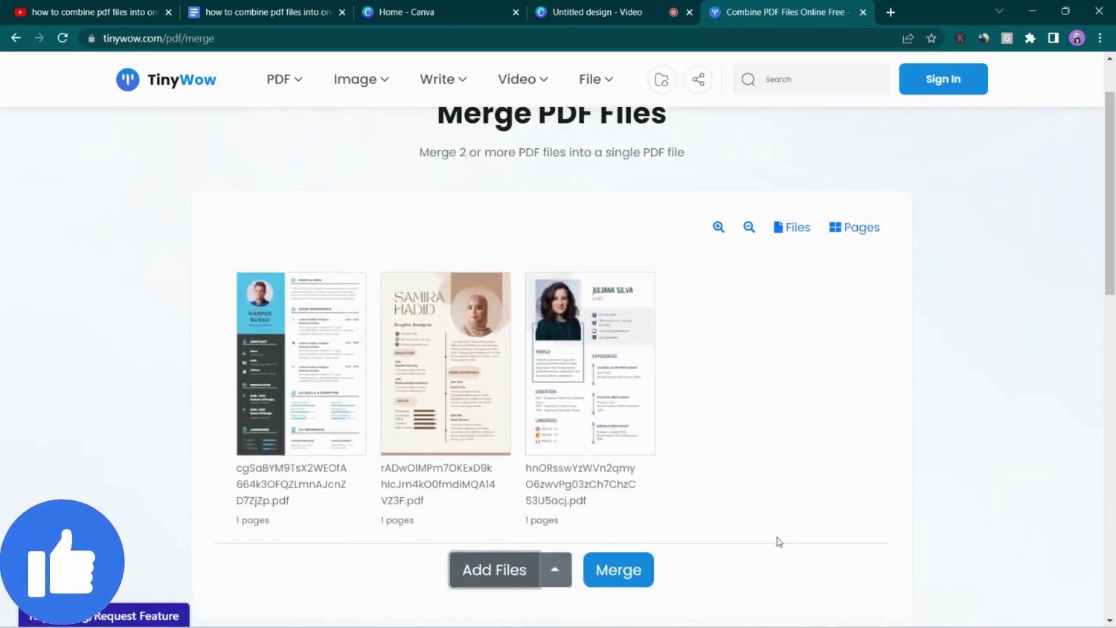
{"action": "left_click", "coordinate": [612, 573]}
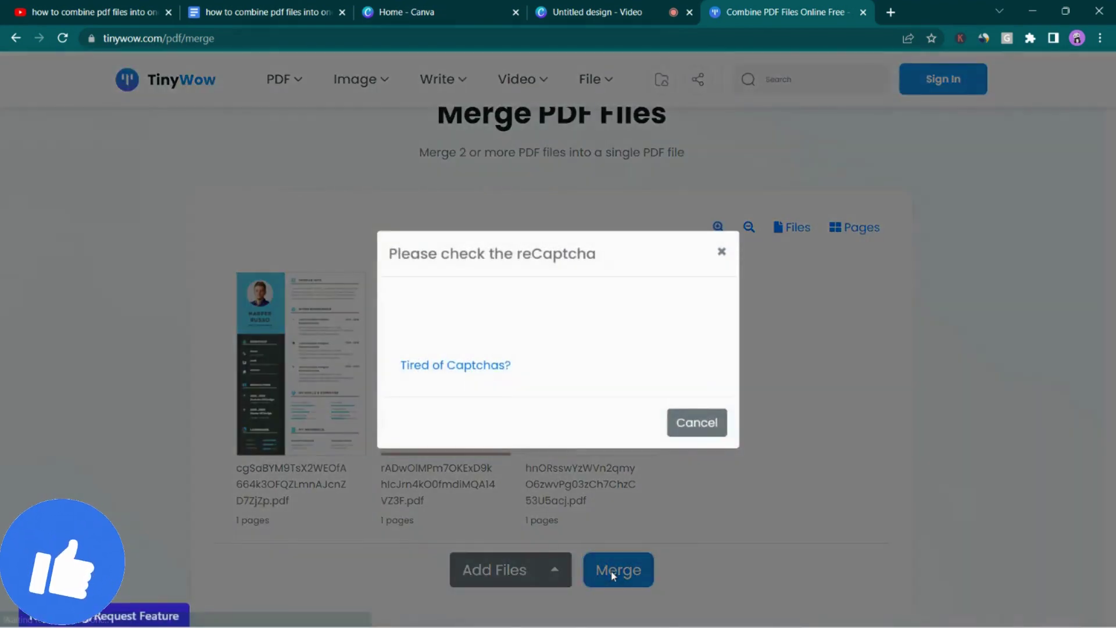
{"action": "left_click", "coordinate": [426, 326]}
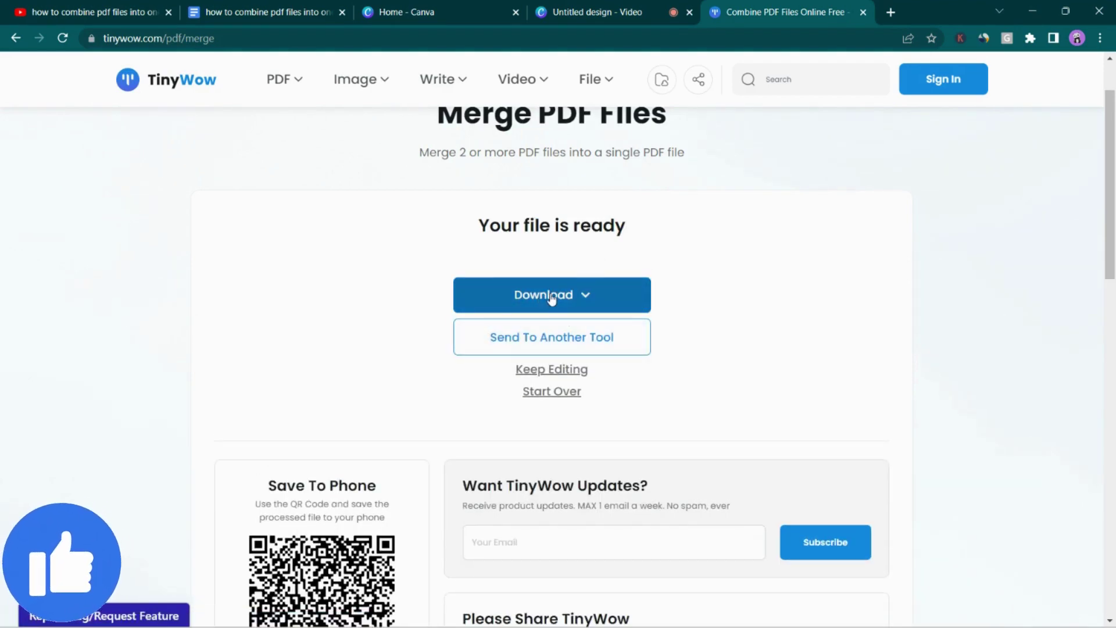
{"action": "left_click", "coordinate": [552, 296]}
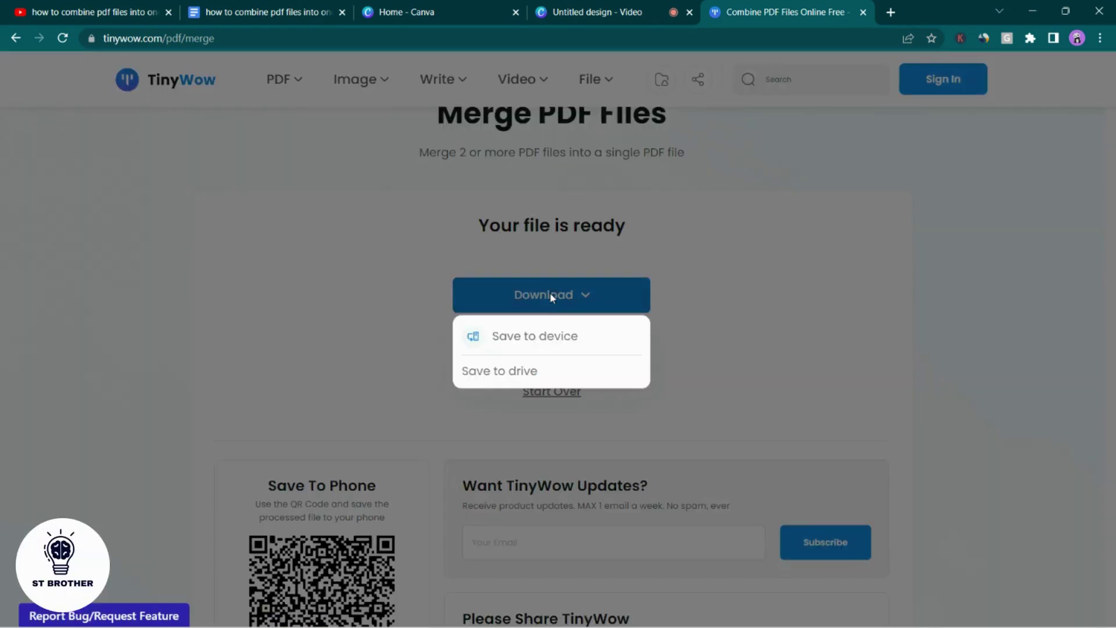
{"action": "left_click", "coordinate": [535, 341]}
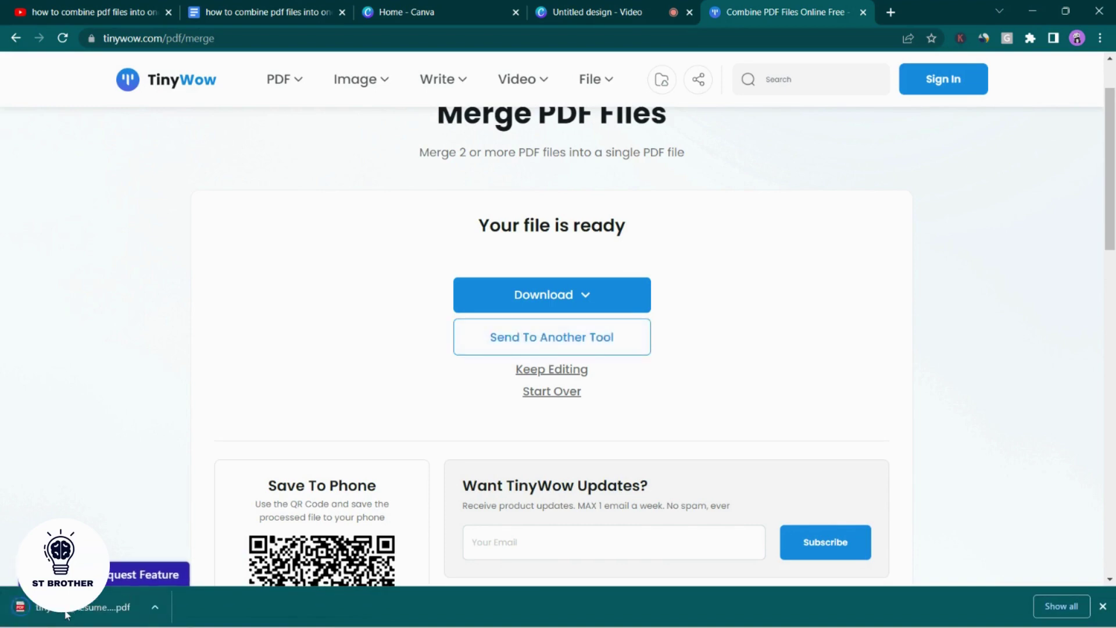
- Open tinywow_Resume pdf 1_9828210.pdf from Chrome's download bar to view its three pages
{"action": "left_click", "coordinate": [66, 613]}
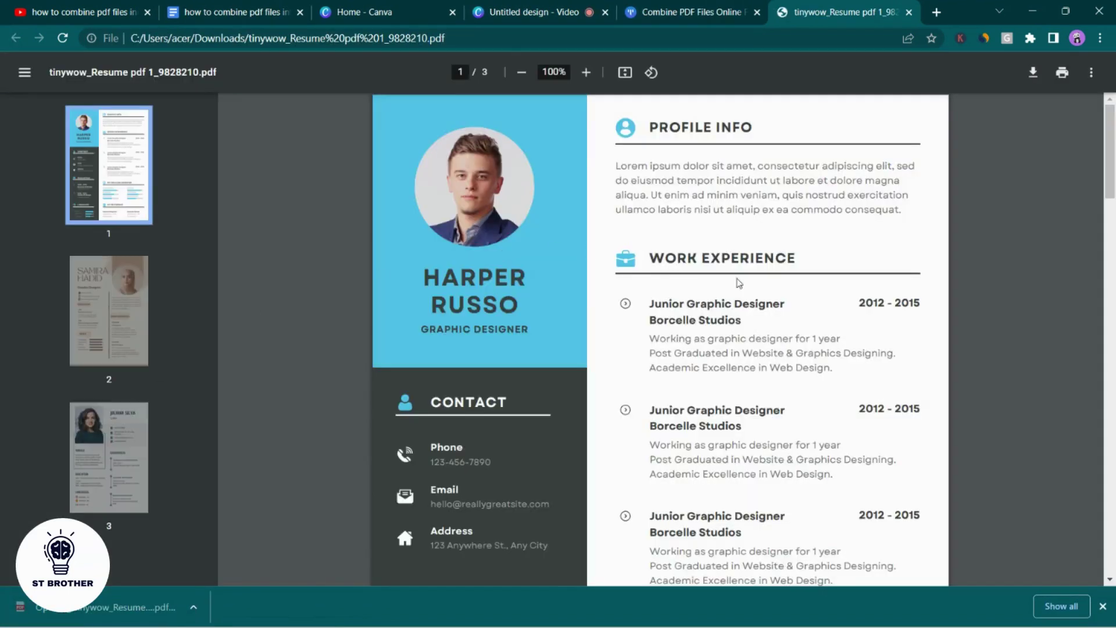